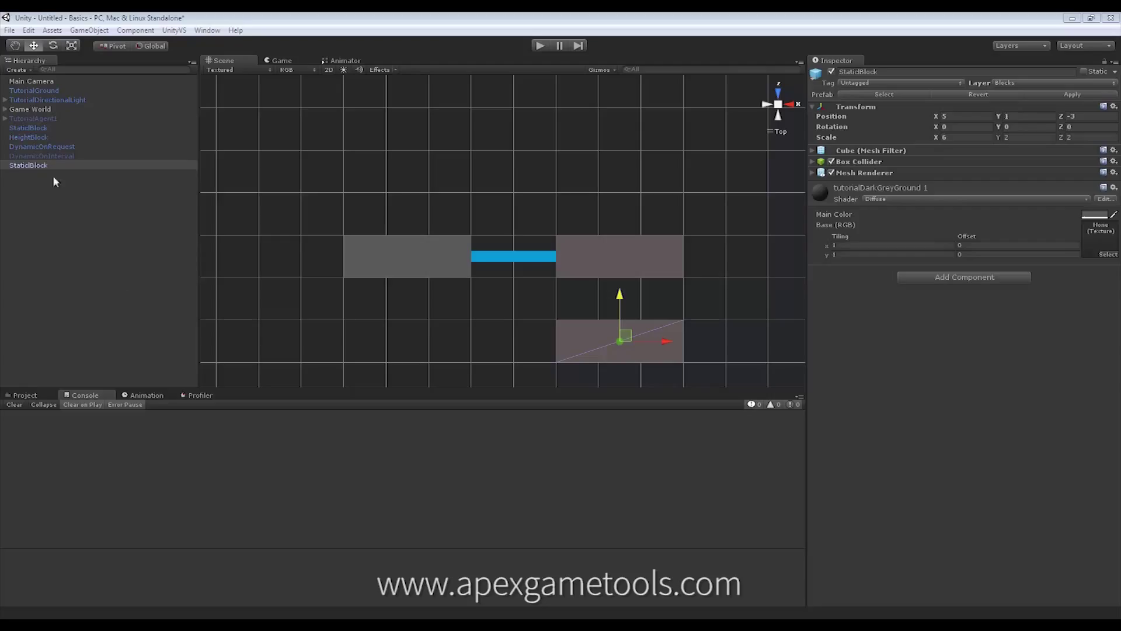
pyautogui.click(36, 128)
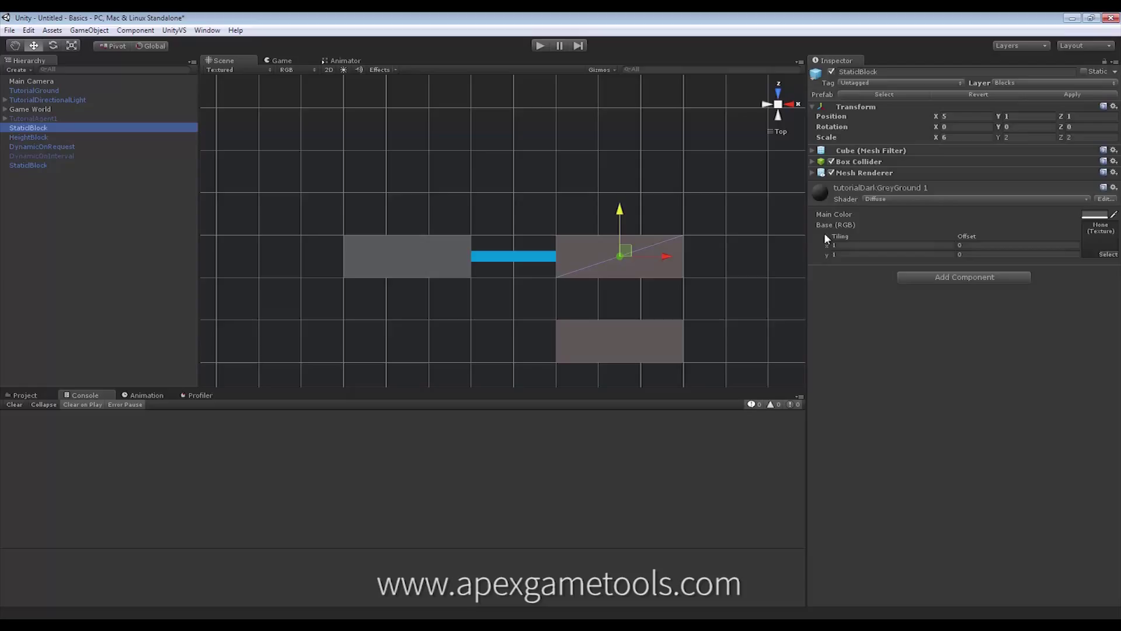
pyautogui.click(626, 264)
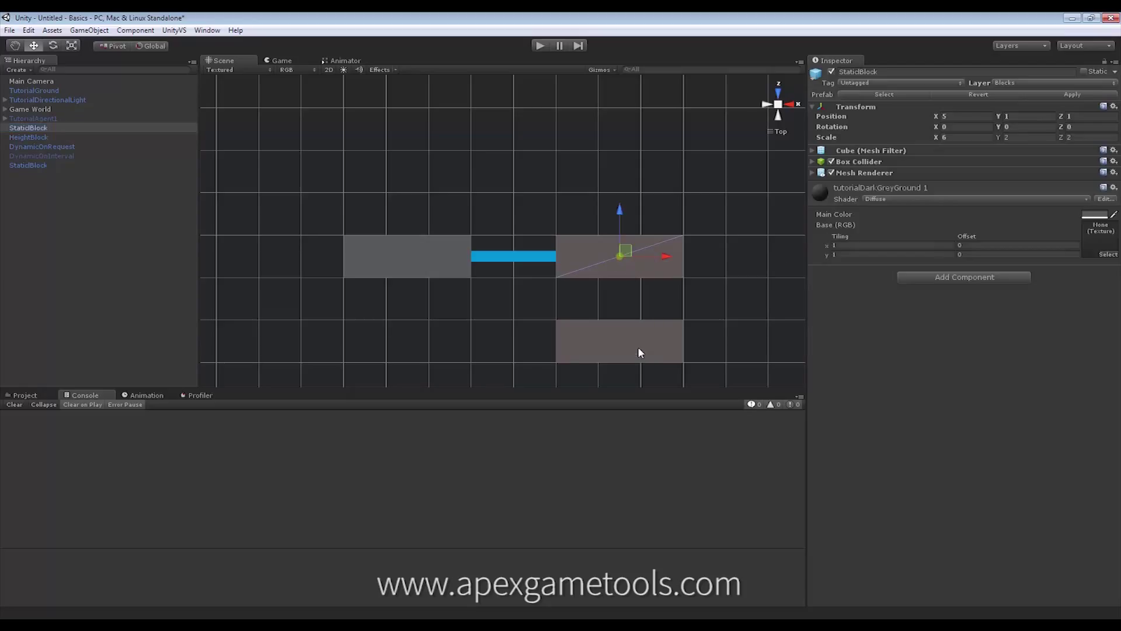
pyautogui.click(640, 350)
pyautogui.click(631, 259)
# Step: Show Game World's Layer Mapping settings, with Blocks as the static obstacle layer
pyautogui.click(20, 109)
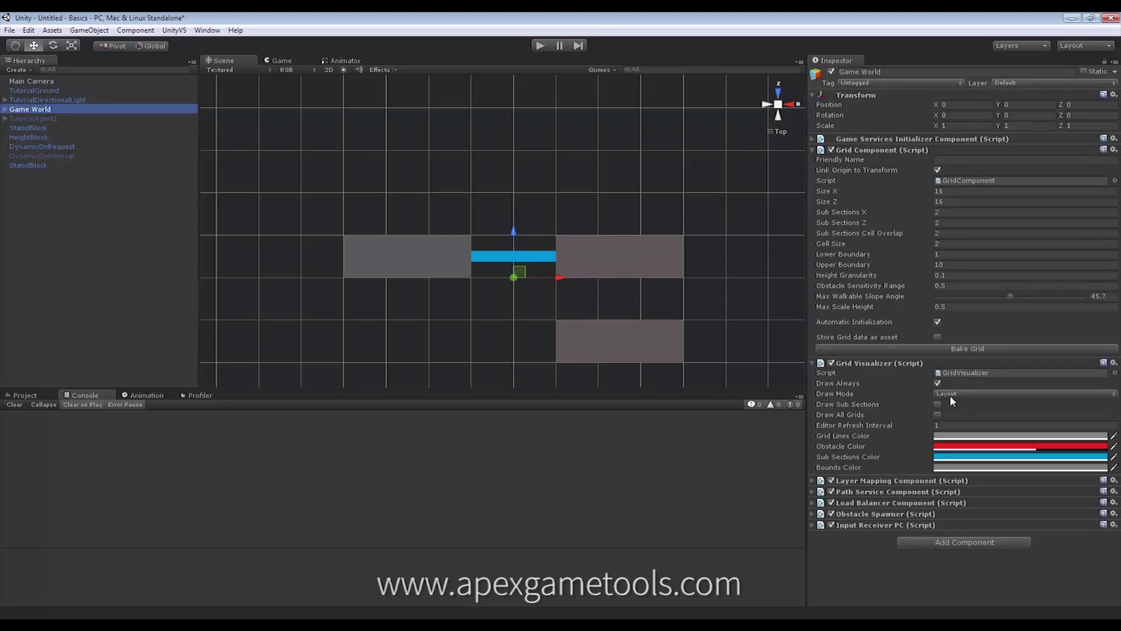
pyautogui.click(812, 481)
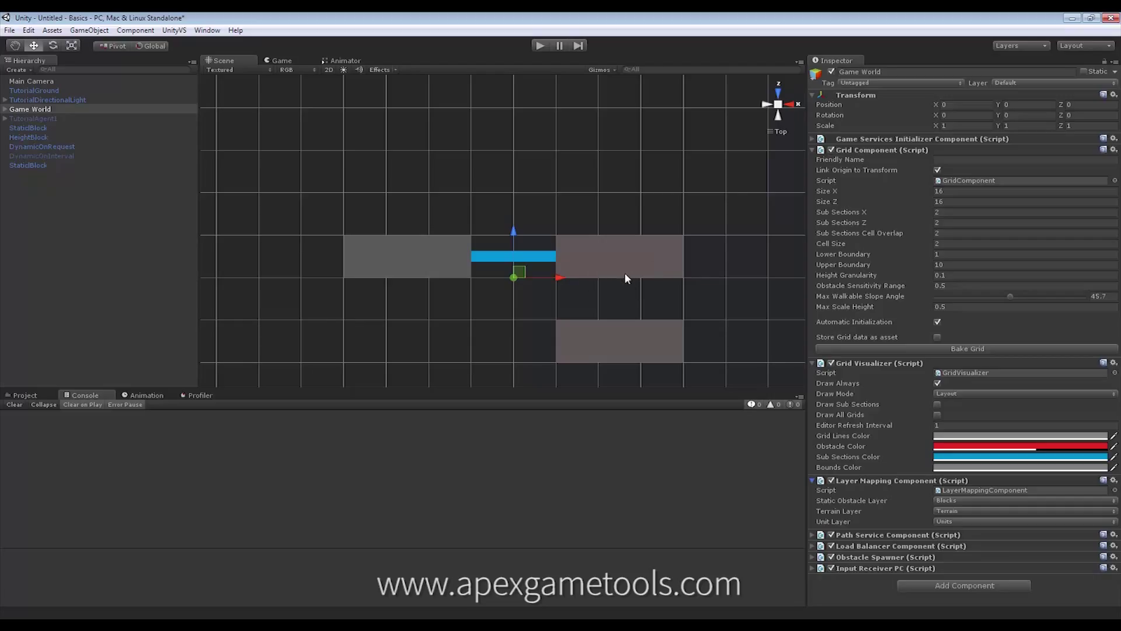
# Step: Shift the upper StaticBlock down and the lower one up along Z, then reselect Game World
pyautogui.scroll(1, 533, 328)
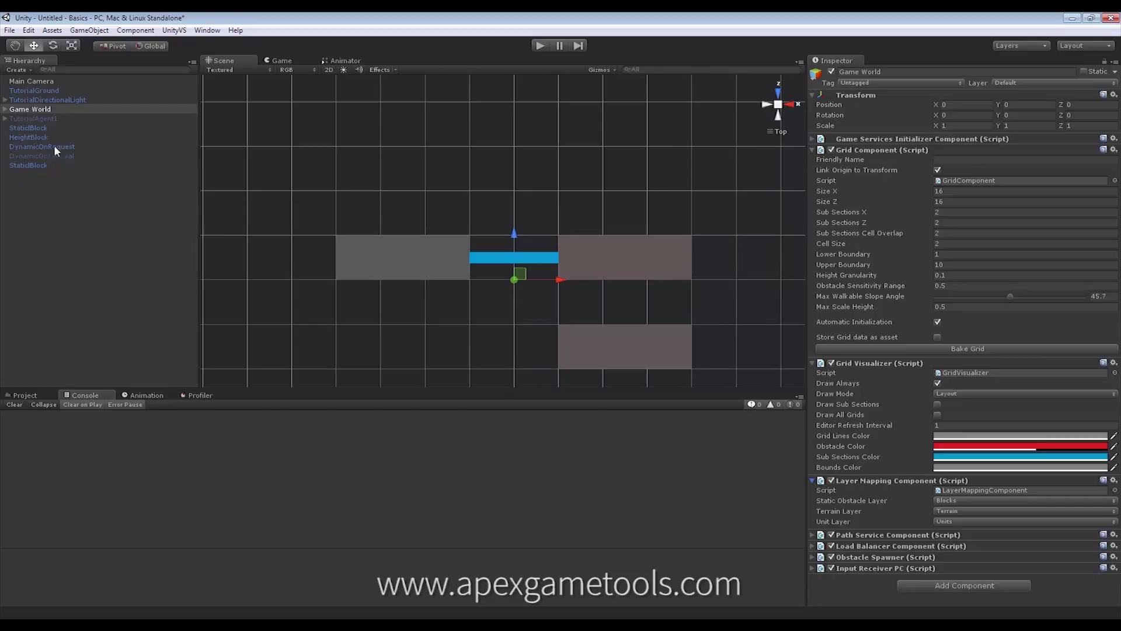
pyautogui.click(30, 128)
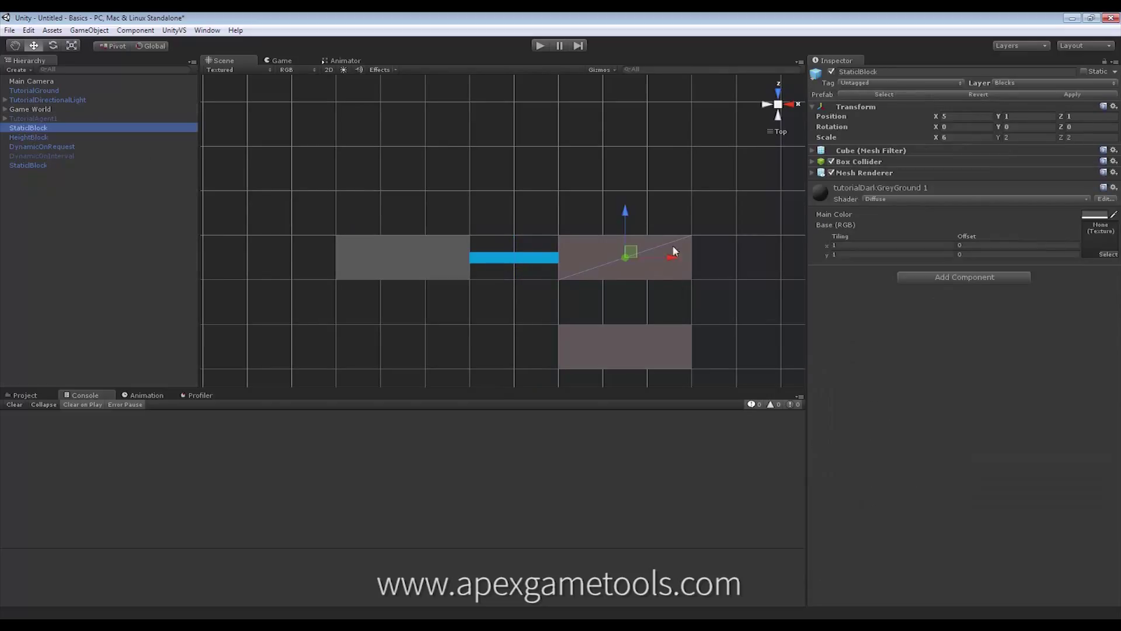
pyautogui.moveTo(625, 218); pyautogui.dragTo(628, 235)
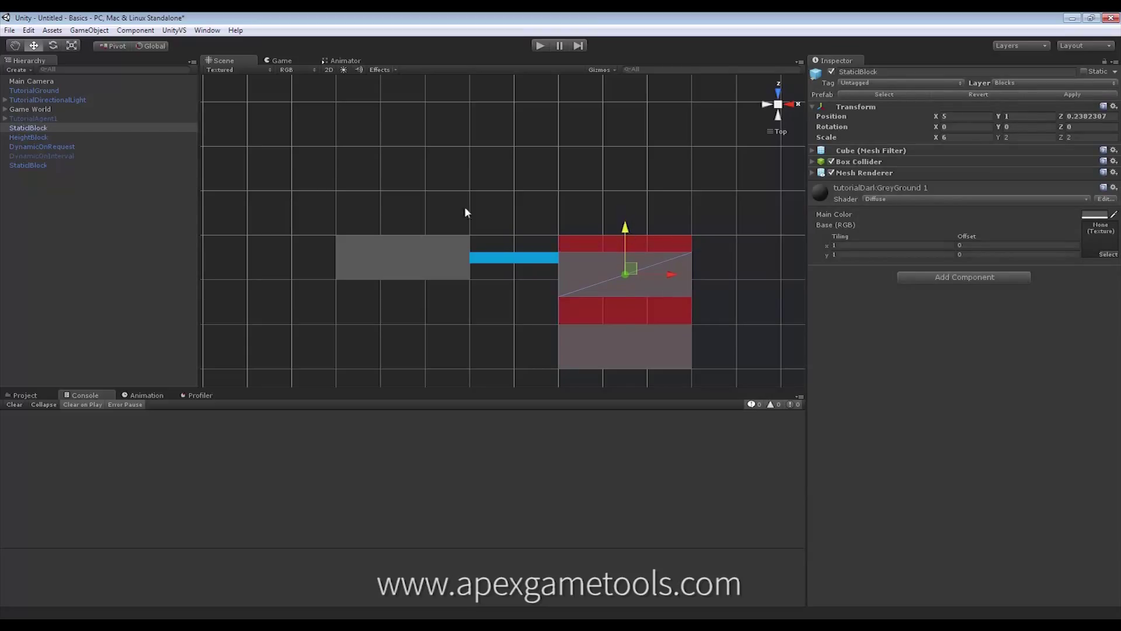
pyautogui.click(20, 166)
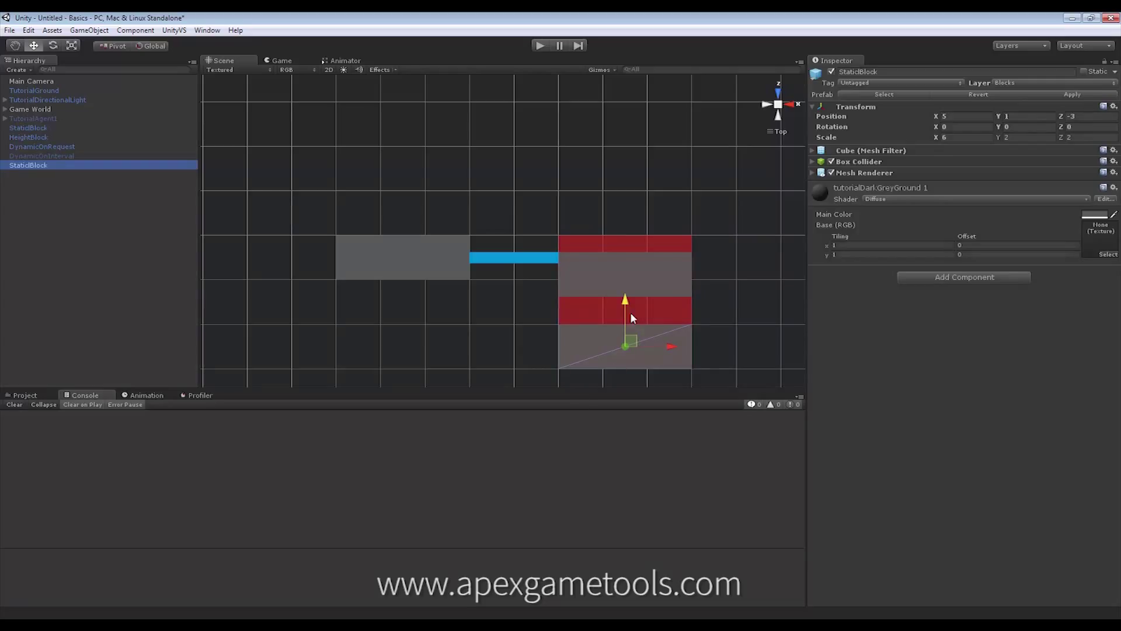
pyautogui.moveTo(625, 304); pyautogui.dragTo(625, 296)
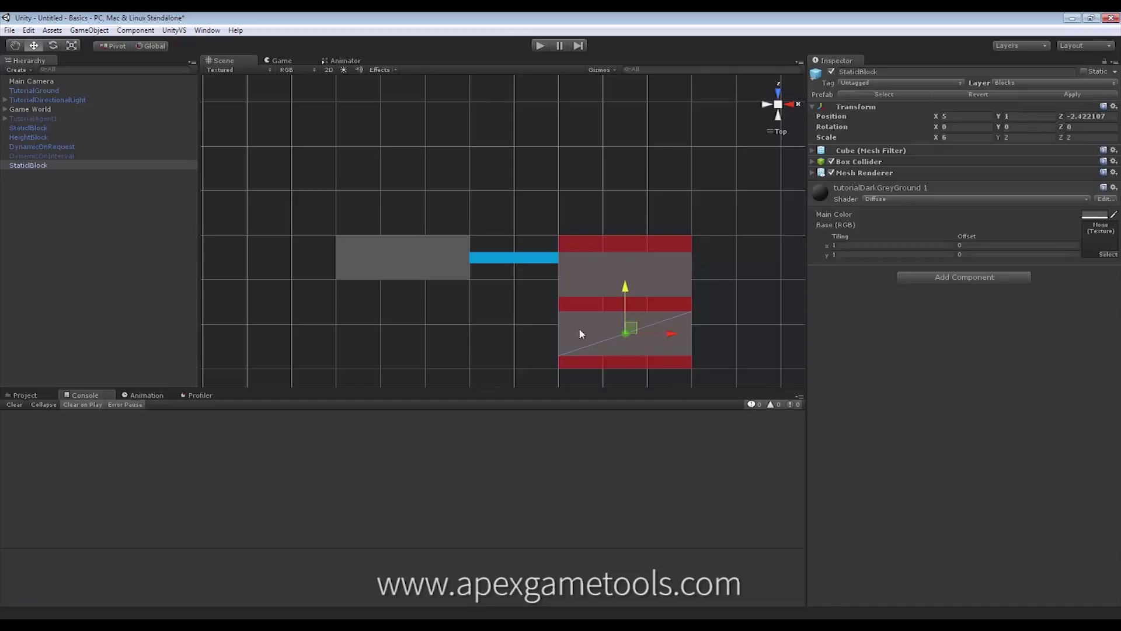
pyautogui.click(33, 111)
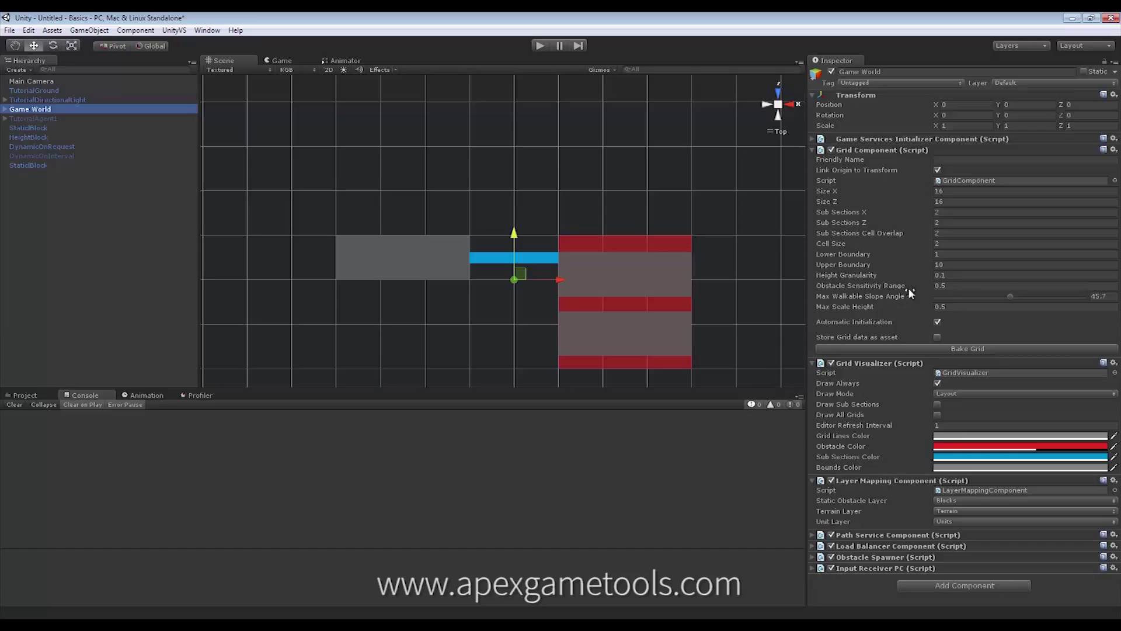
# Step: Change the Grid Component's Obstacle Sensitivity Range from 0.5 to 0.1
pyautogui.click(955, 285)
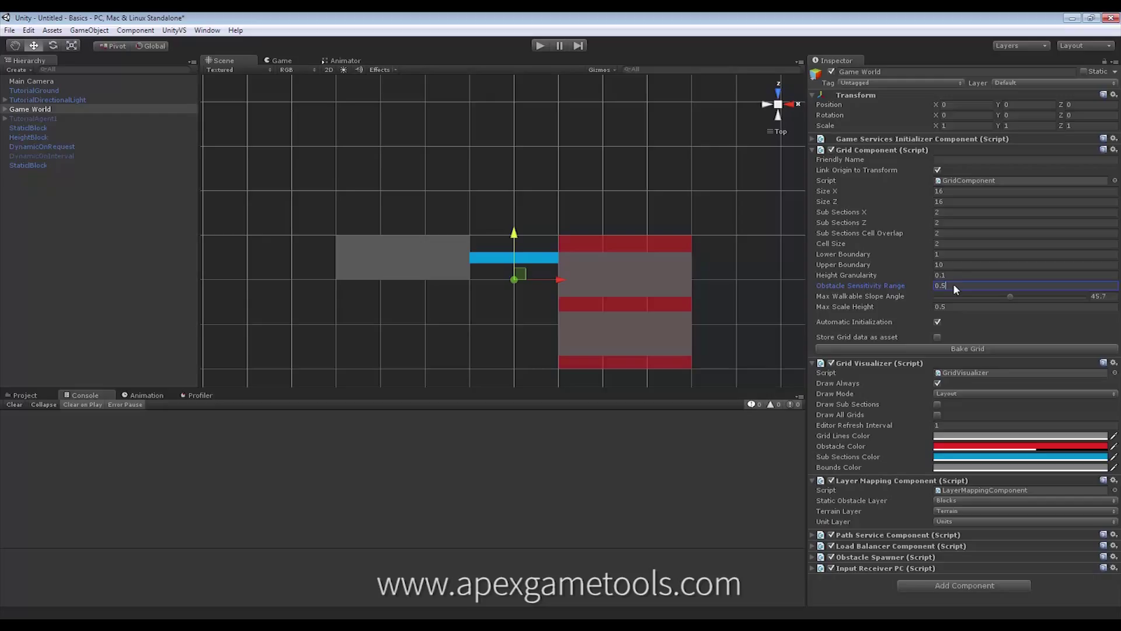
pyautogui.press('BackSpace')
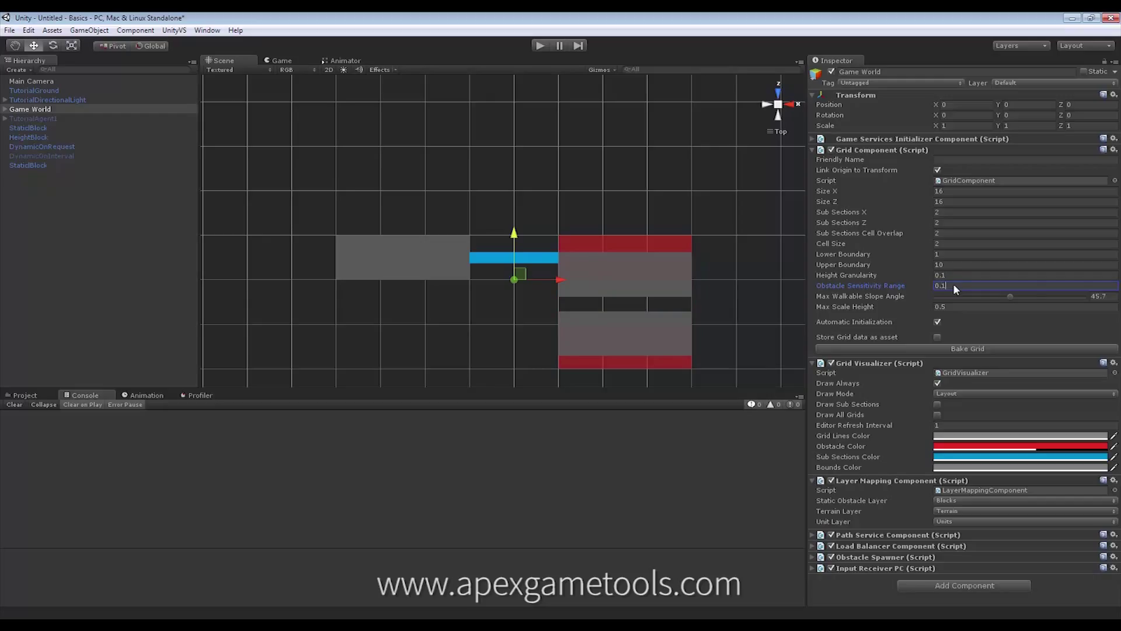
pyautogui.click(954, 276)
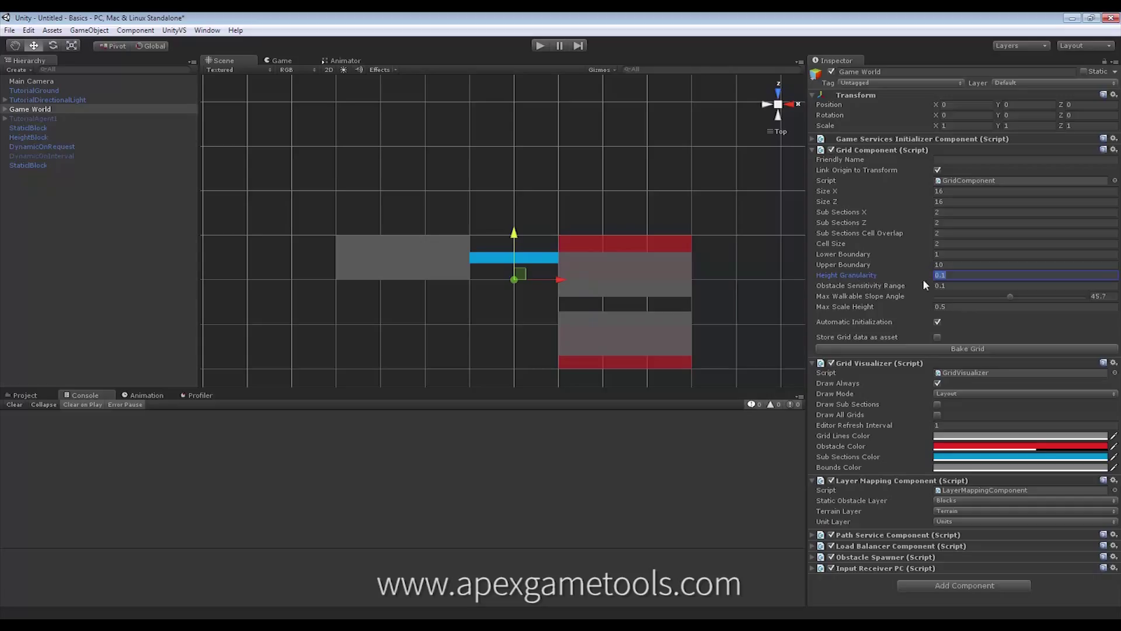
pyautogui.click(950, 285)
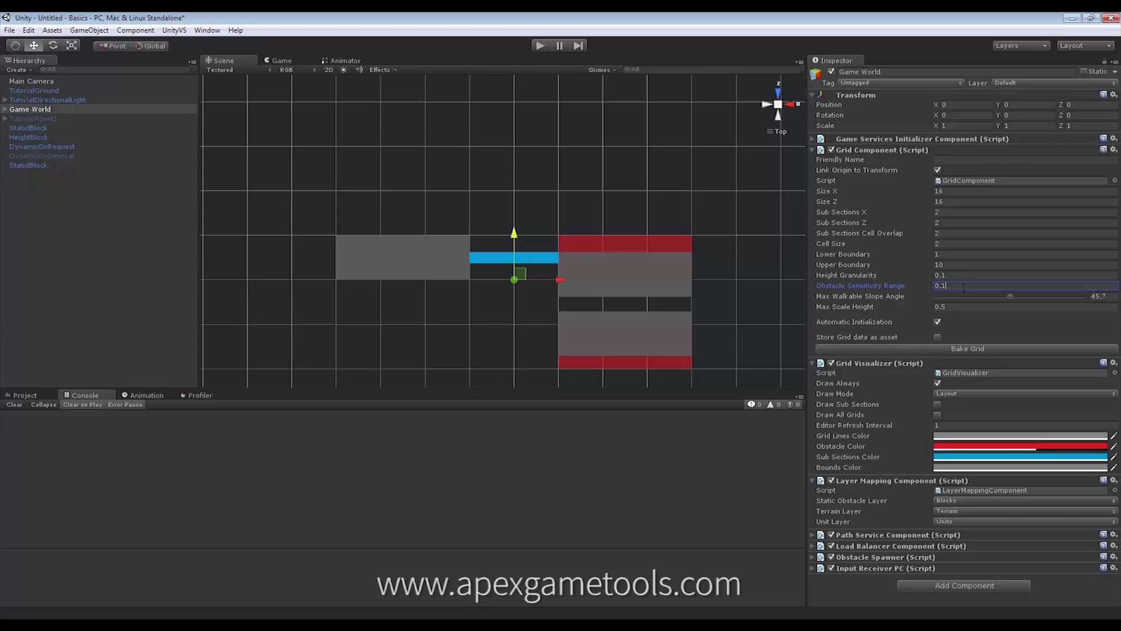
# Step: Set Obstacle Sensitivity Range back to 0.5
pyautogui.press('BackSpace')
pyautogui.write('5')
pyautogui.click(961, 273)
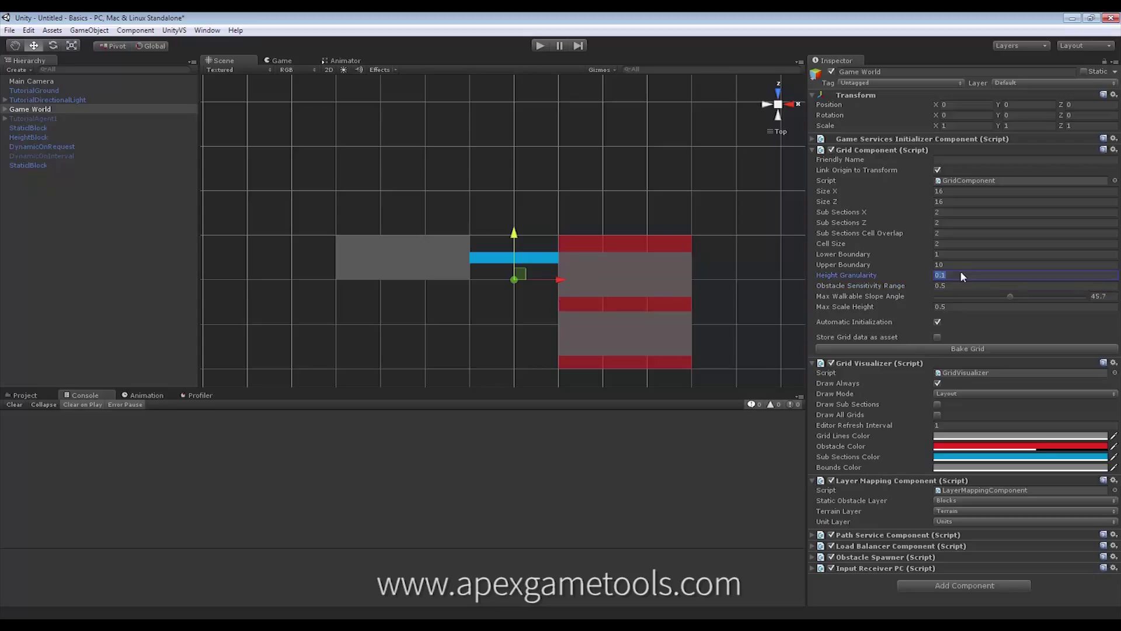
# Step: Delete the lower StaticBlock and move the remaining block back onto the cell lines
pyautogui.click(646, 340)
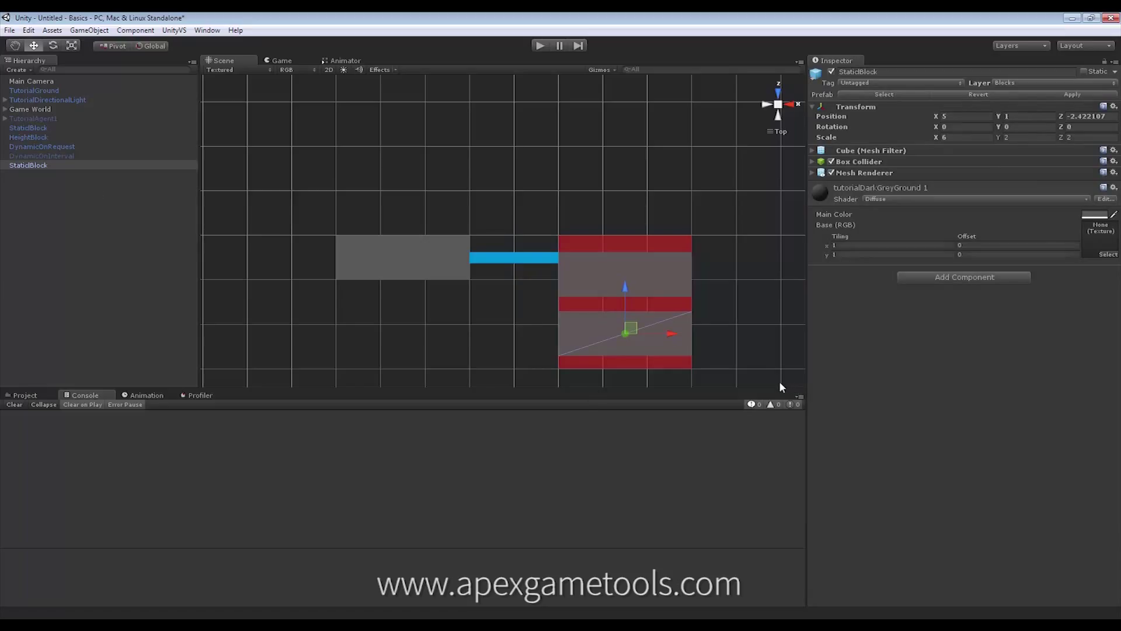
pyautogui.press('Delete')
pyautogui.hotkey('ctrl', 'z')
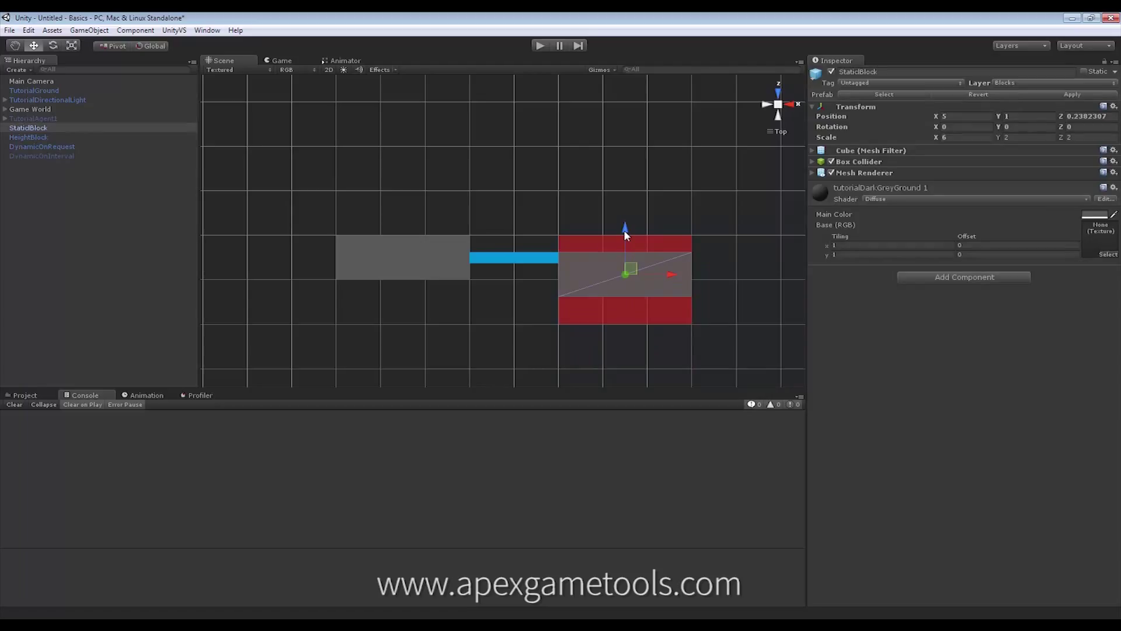
pyautogui.moveTo(623, 230); pyautogui.dragTo(606, 262)
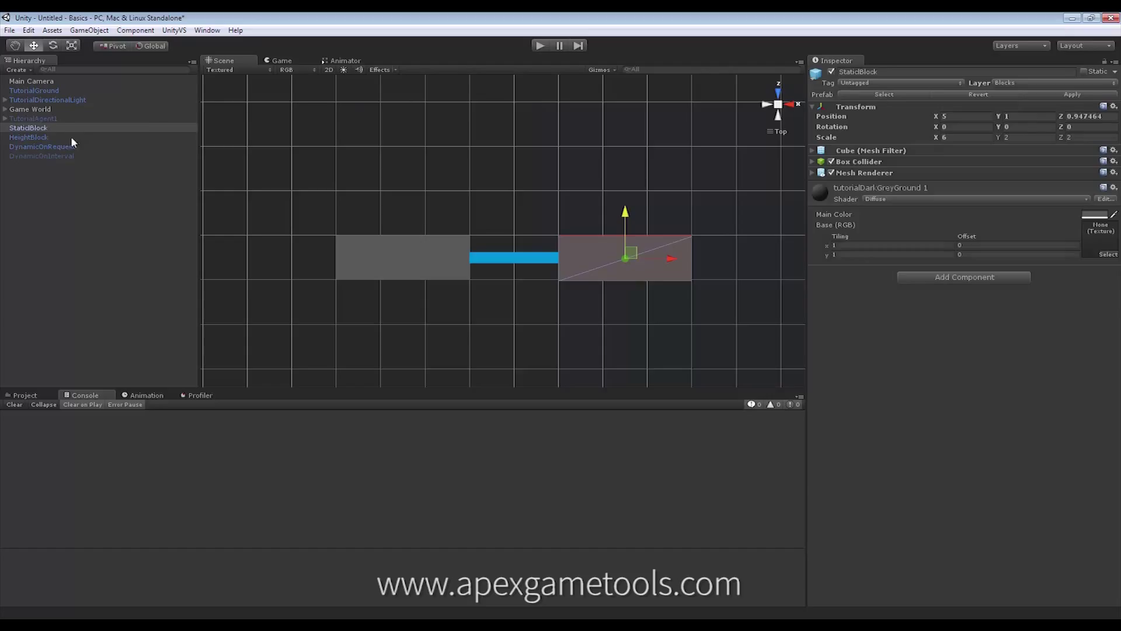
# Step: Set Game World's Grid Visualizer Draw Mode to Accessibility and bake the grid
pyautogui.click(36, 110)
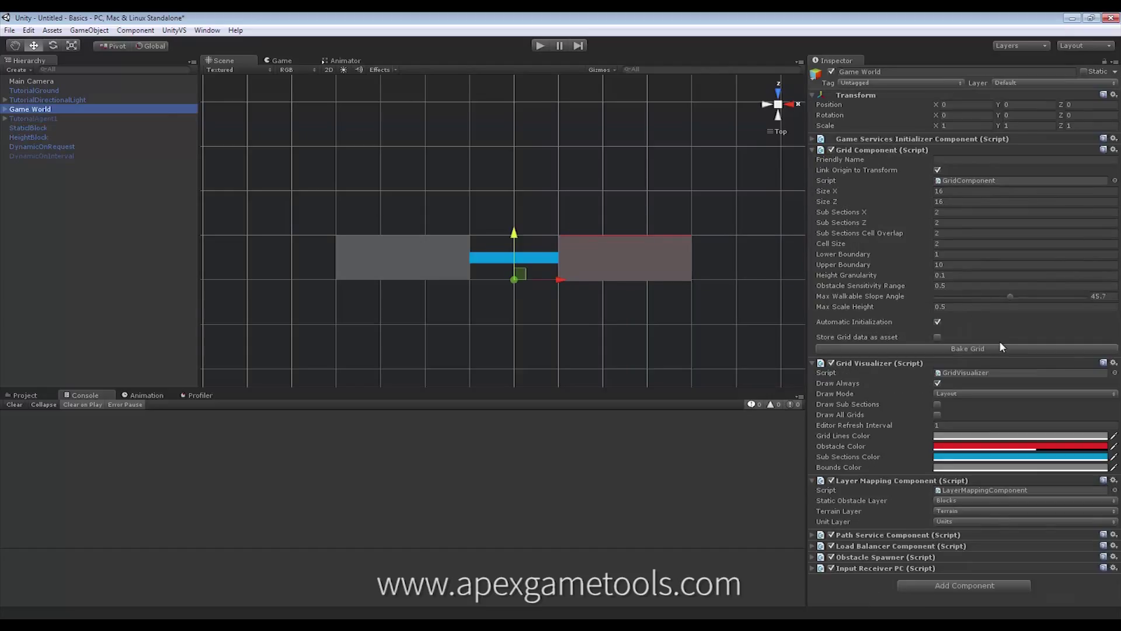
pyautogui.click(953, 396)
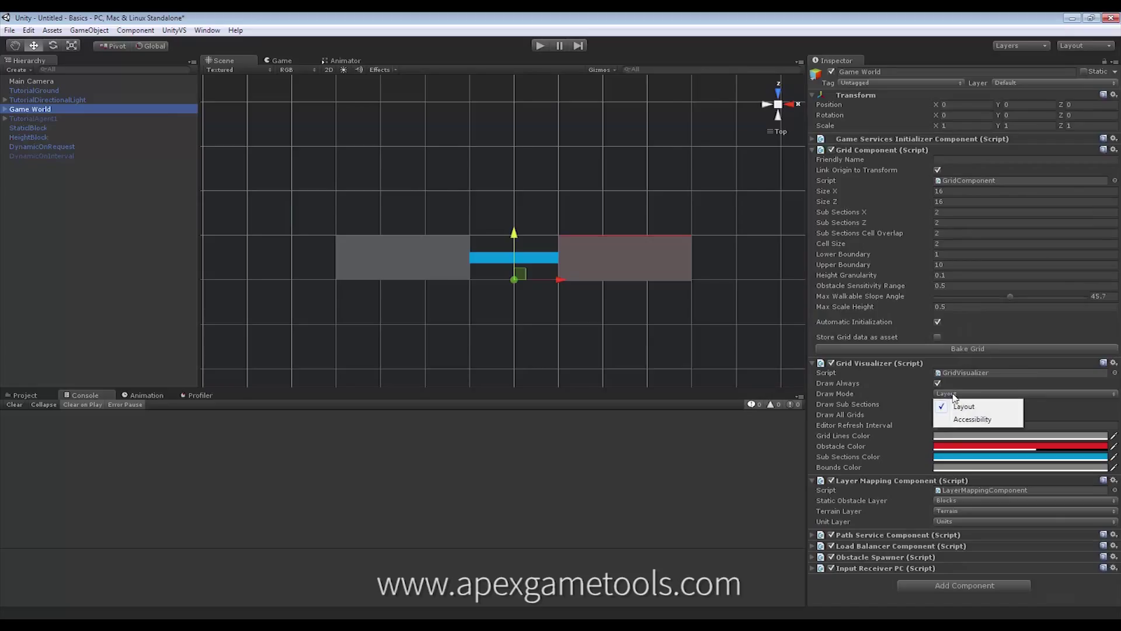
pyautogui.click(972, 420)
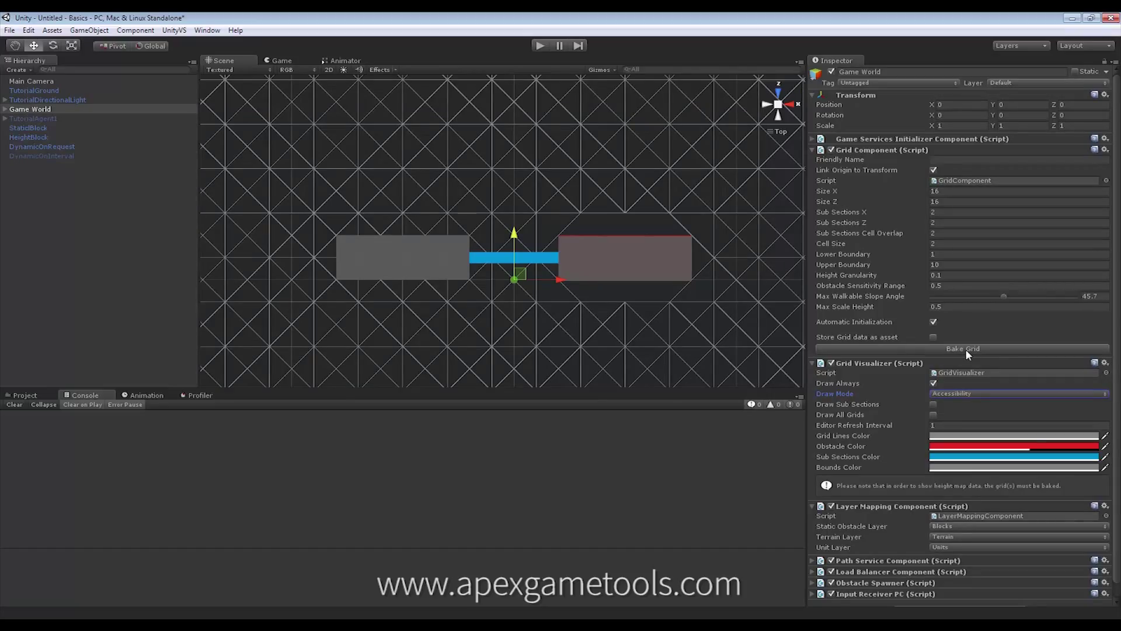
pyautogui.click(935, 349)
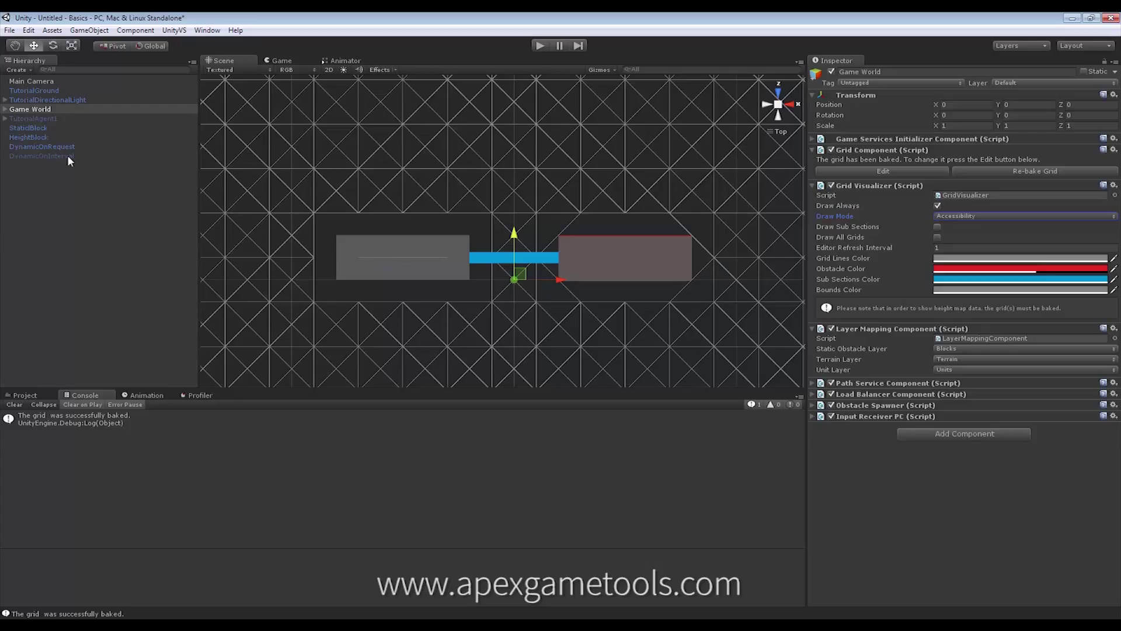
pyautogui.click(31, 136)
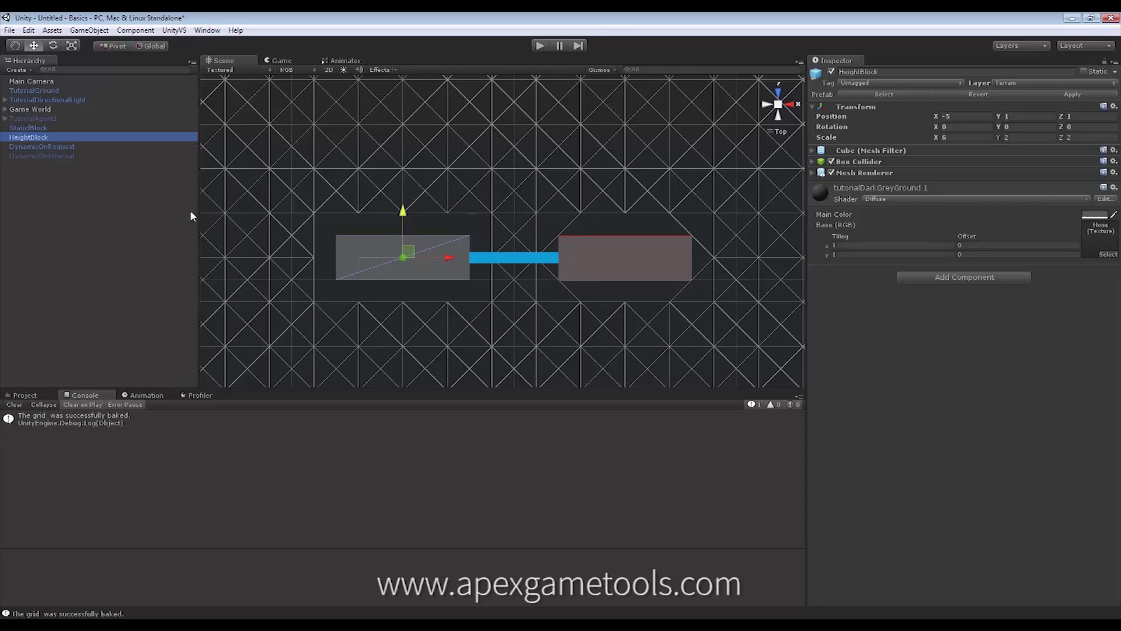
pyautogui.click(42, 109)
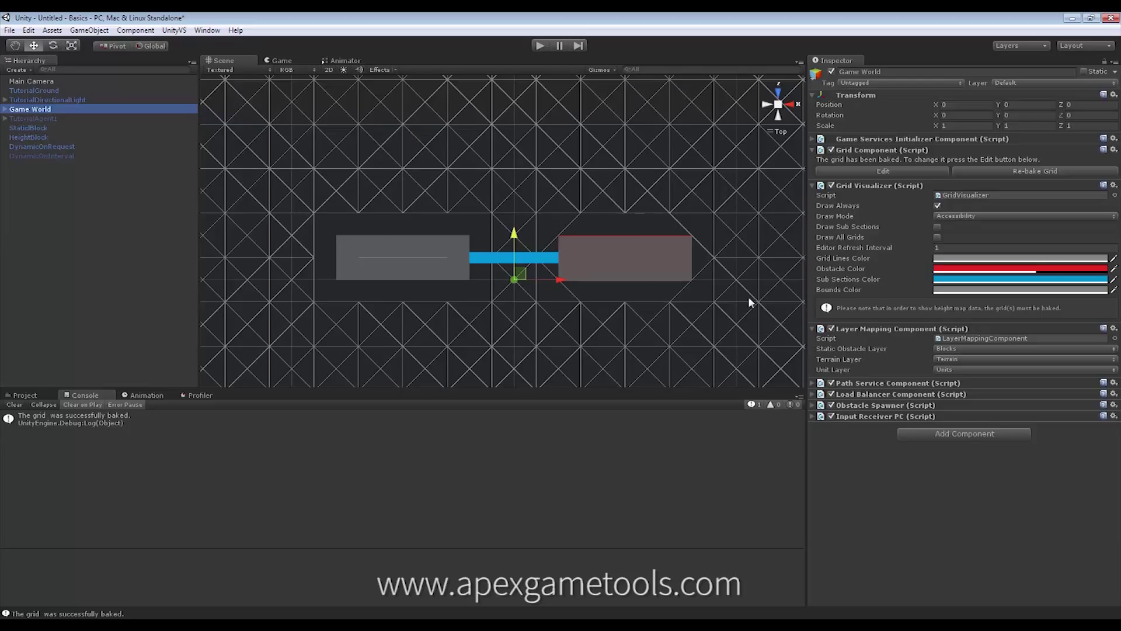
# Step: Unlock the grid for editing in Layout draw mode and select the DynamicOnRequest door
pyautogui.click(882, 172)
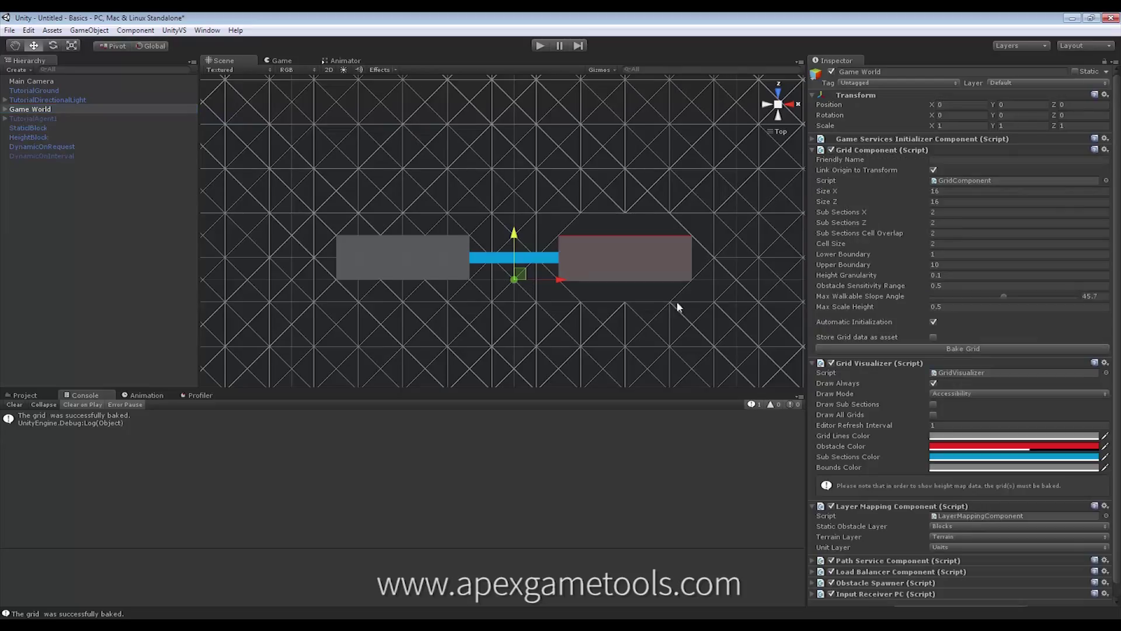
pyautogui.click(968, 392)
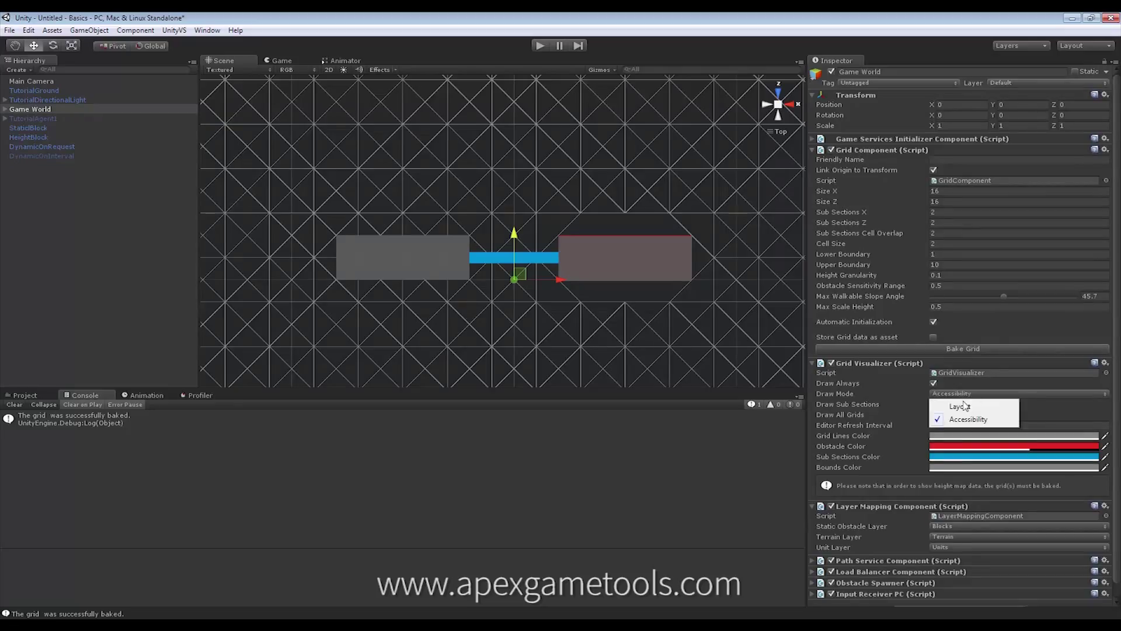
pyautogui.click(961, 407)
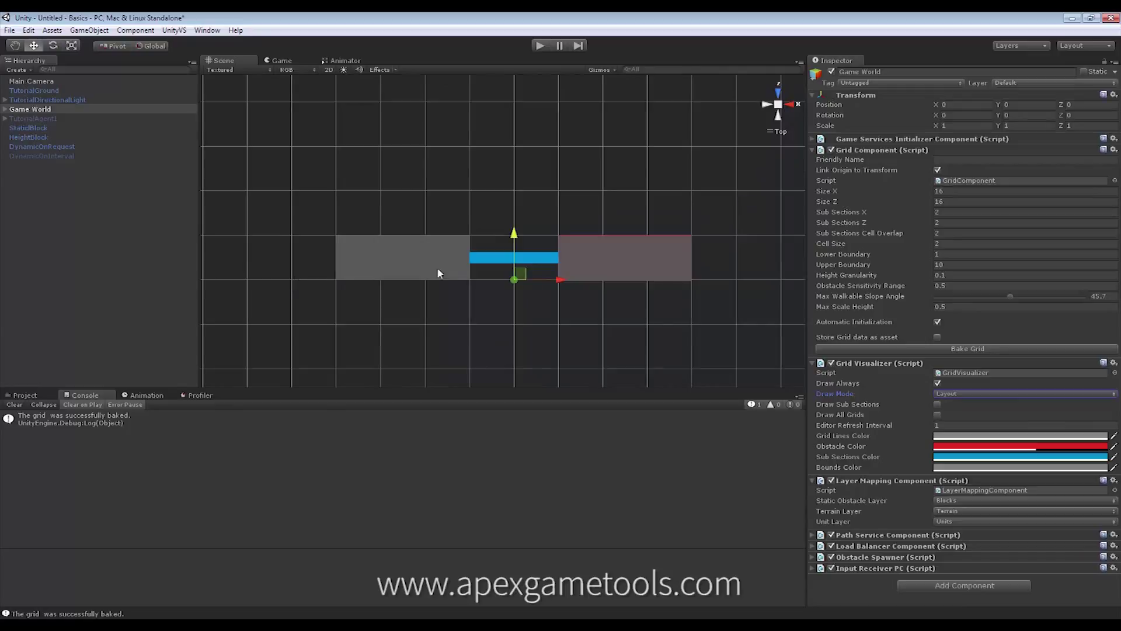
pyautogui.click(534, 259)
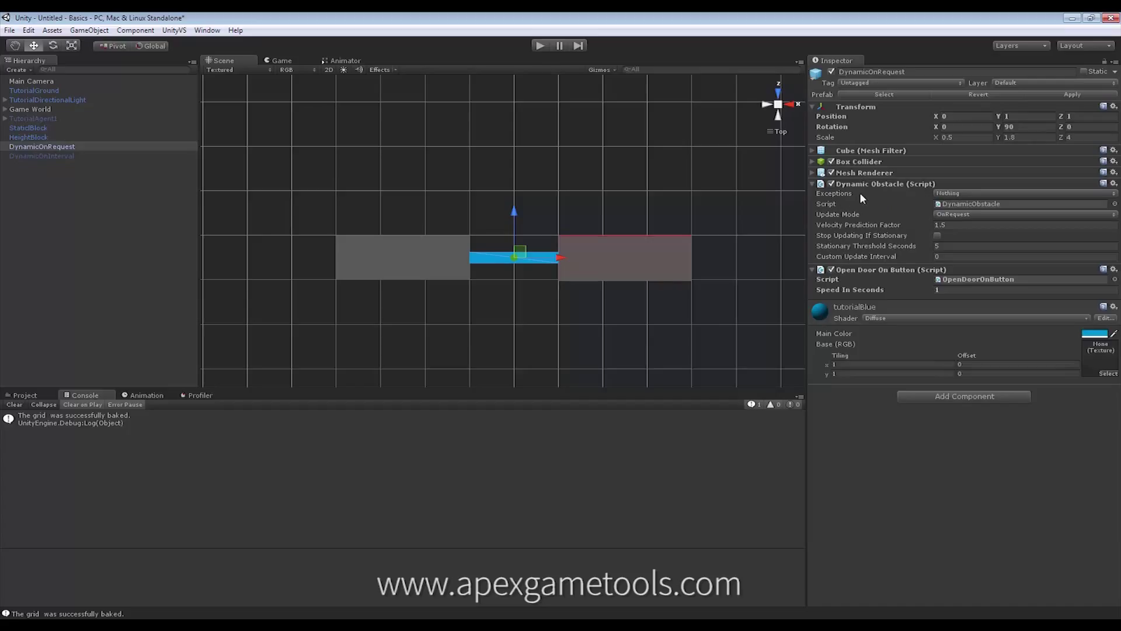
pyautogui.click(540, 47)
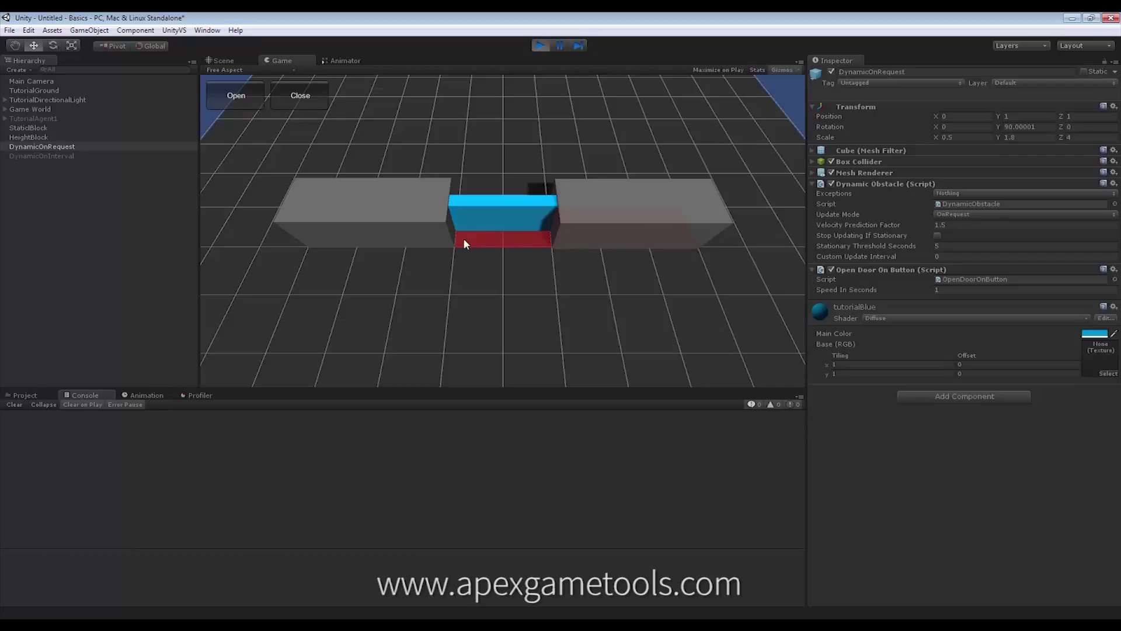
pyautogui.click(540, 45)
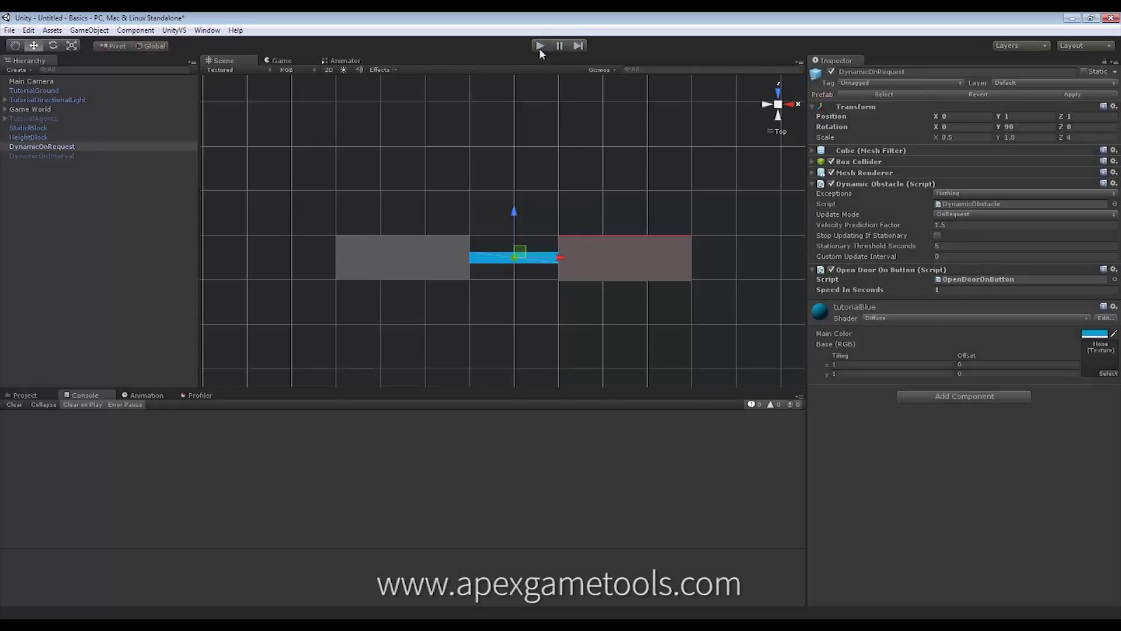
# Step: Set the door's Dynamic Obstacle Exceptions to On Orange Team and run the scene
pyautogui.click(949, 194)
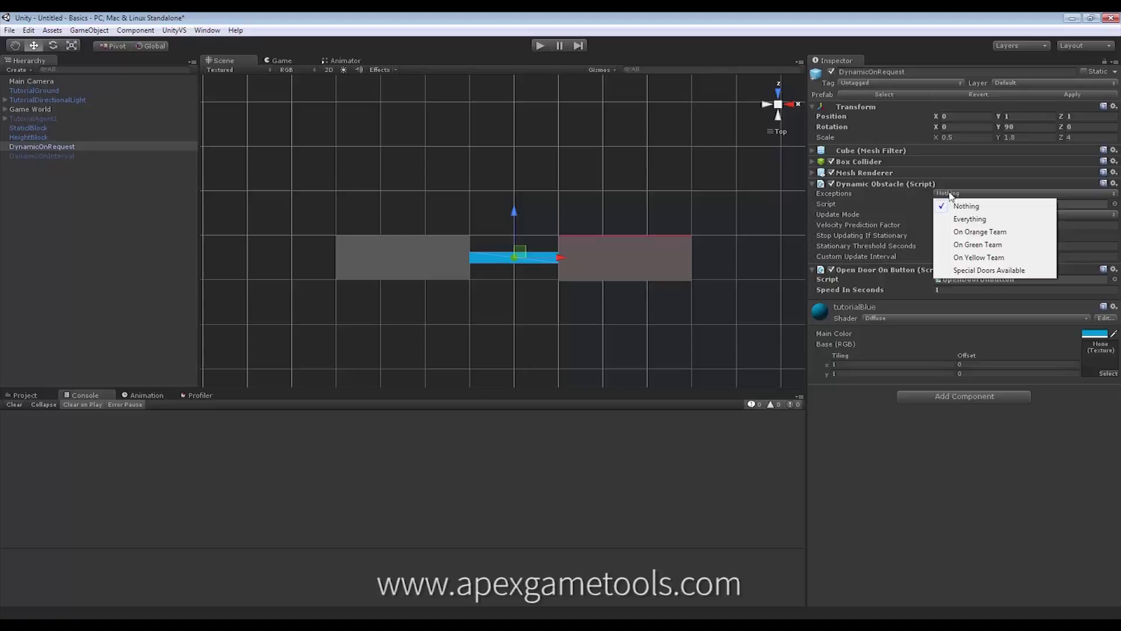
pyautogui.click(958, 232)
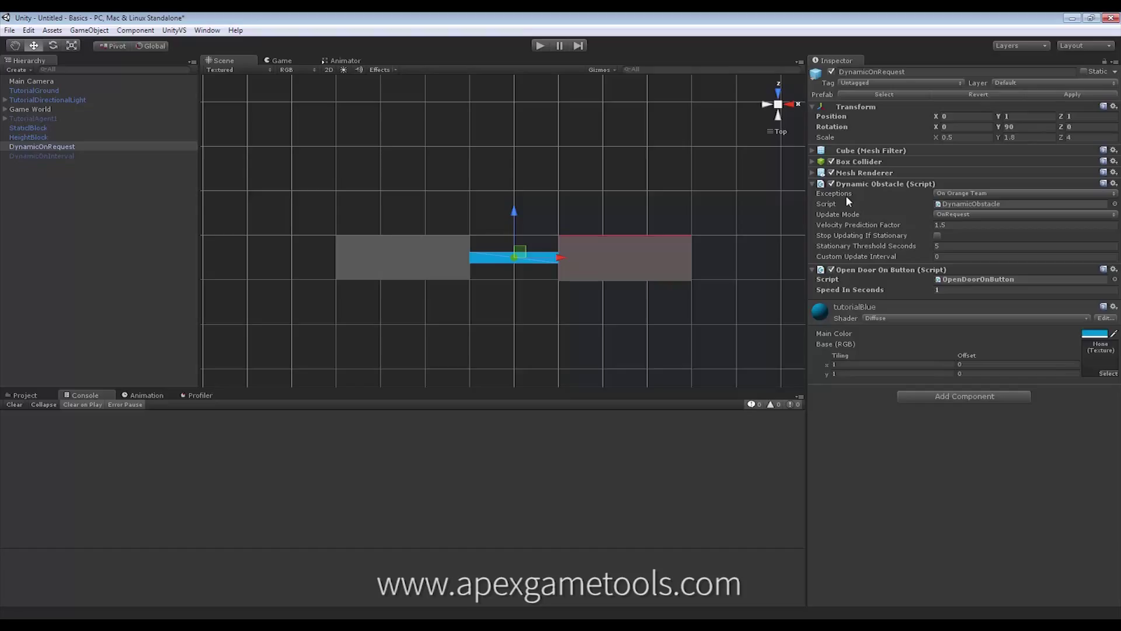
pyautogui.click(540, 46)
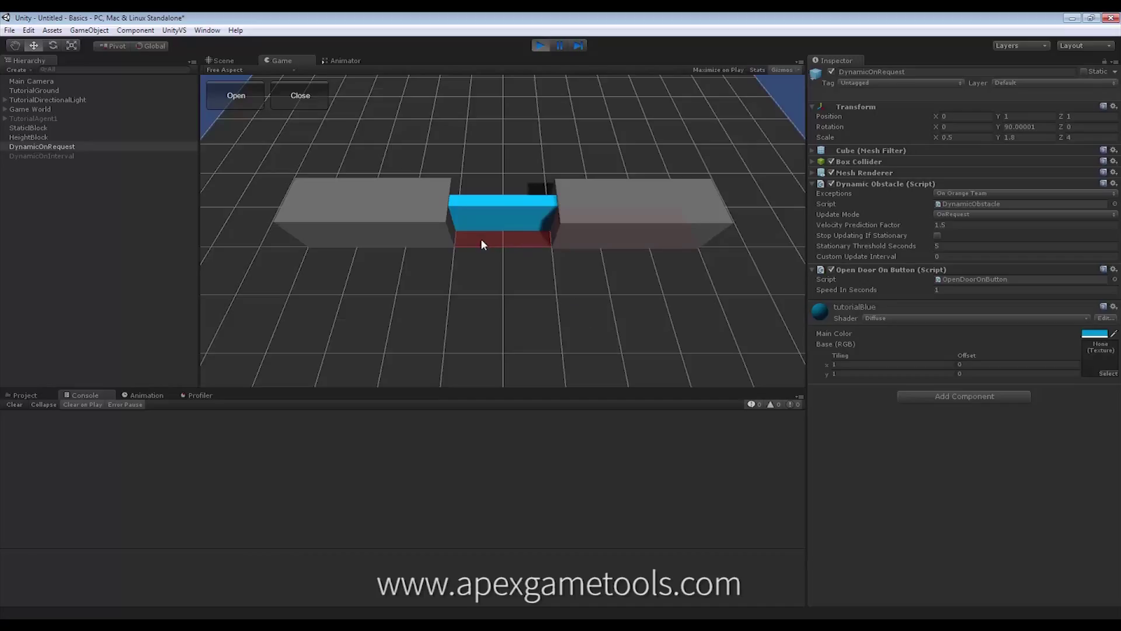
# Step: Stop play mode and set the door obstacle's Exceptions back to Nothing
pyautogui.click(540, 45)
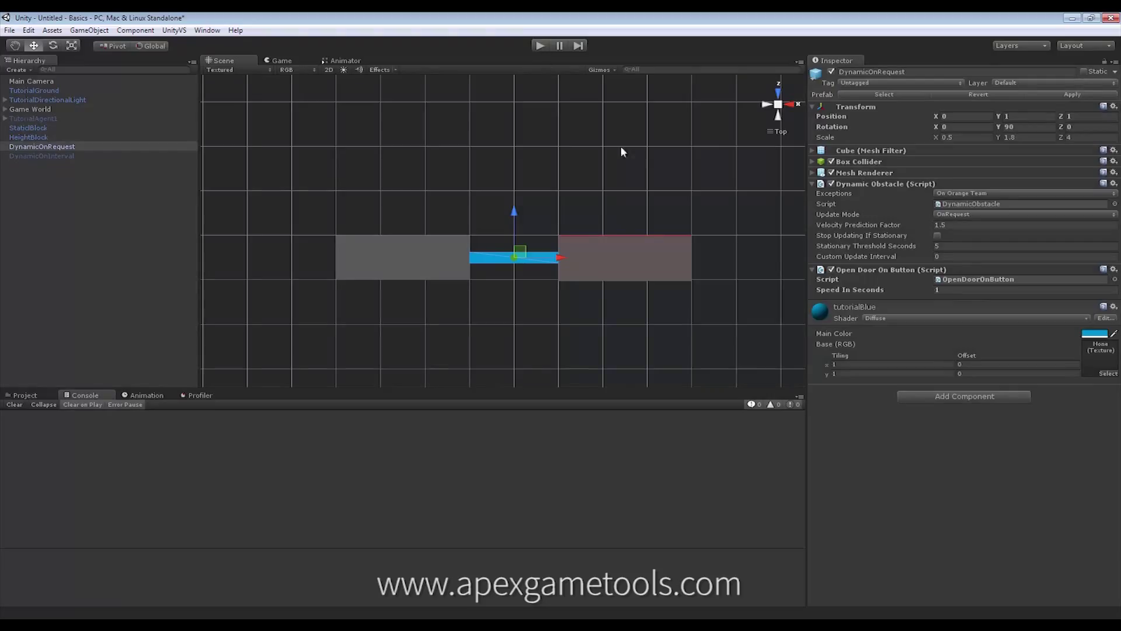
pyautogui.click(962, 193)
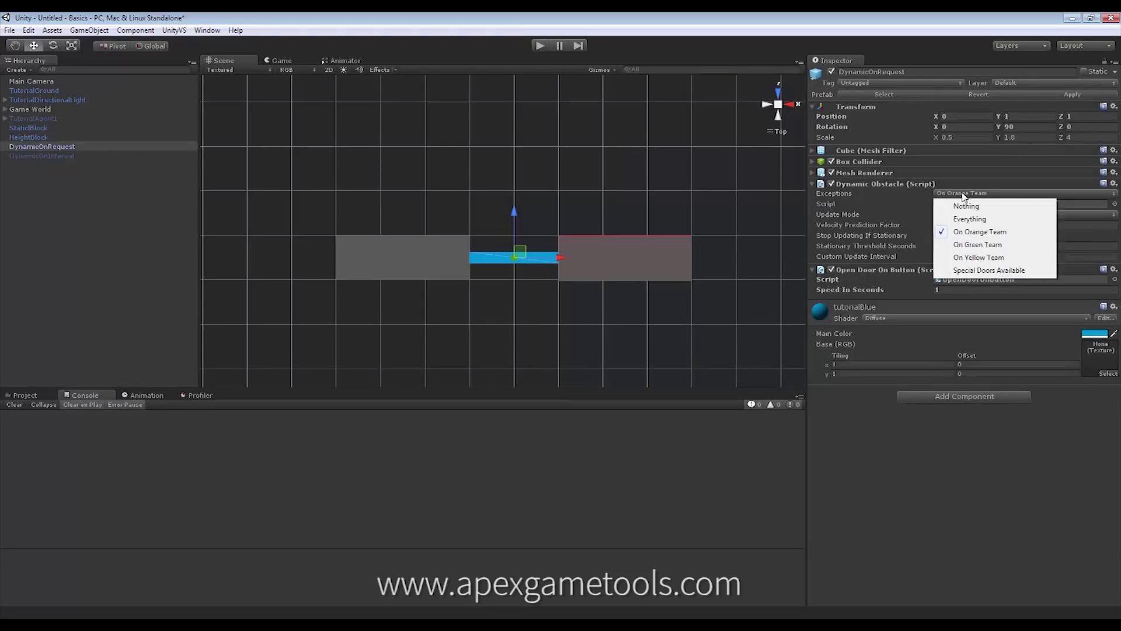
pyautogui.click(965, 206)
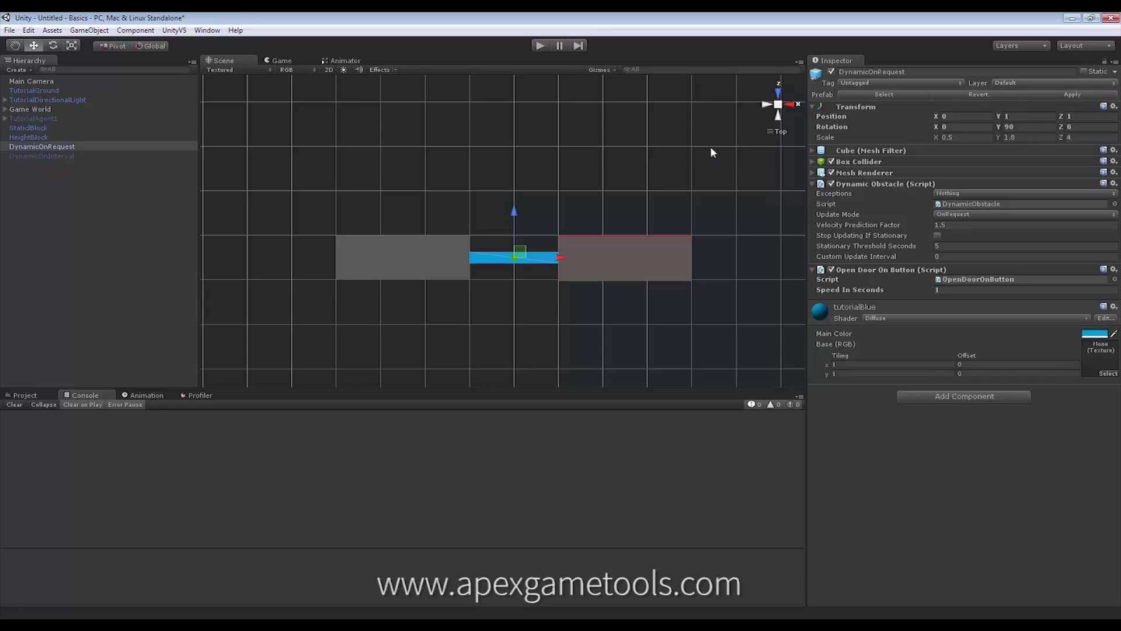
# Step: Play the scene, toggle the blue door with Close, Open and Close, then stop
pyautogui.click(540, 47)
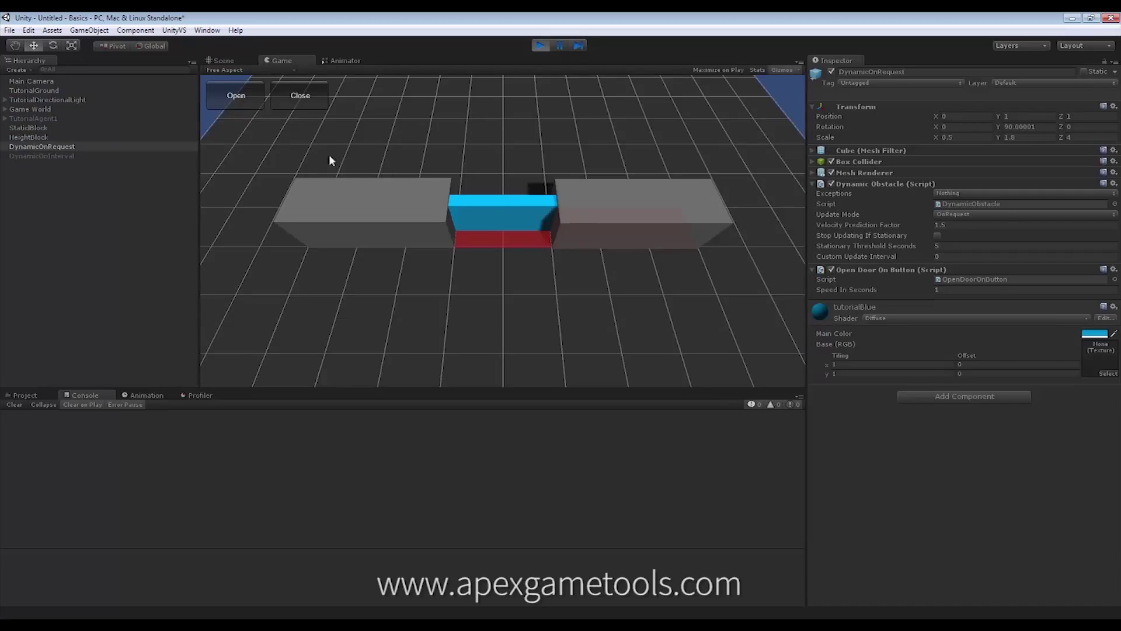
pyautogui.click(237, 96)
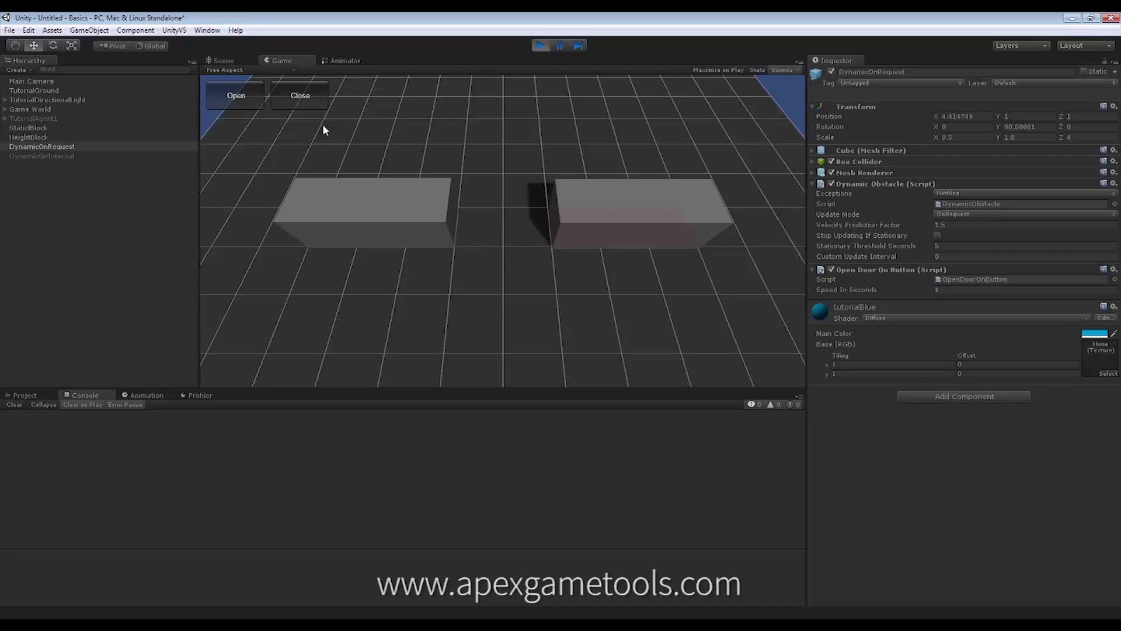
pyautogui.click(307, 100)
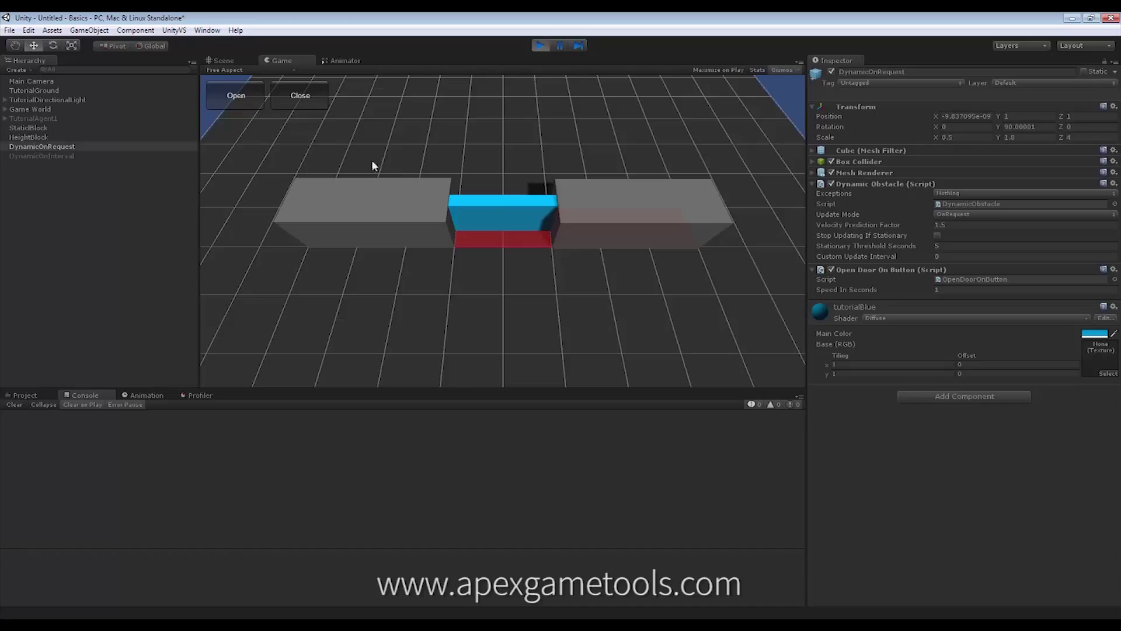
pyautogui.click(236, 97)
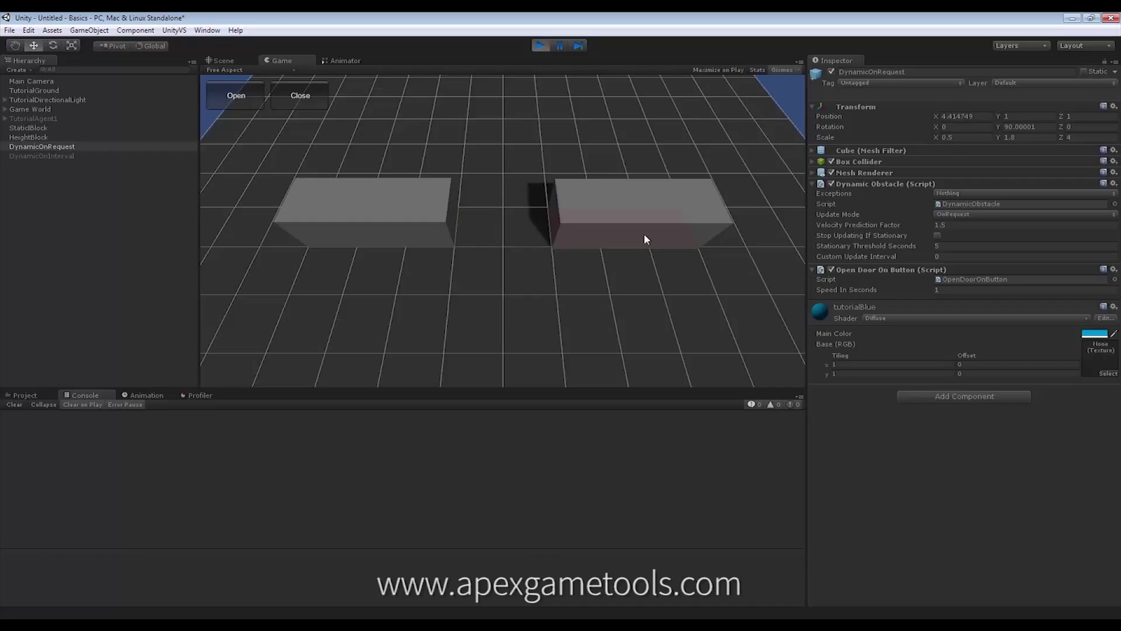
pyautogui.click(299, 97)
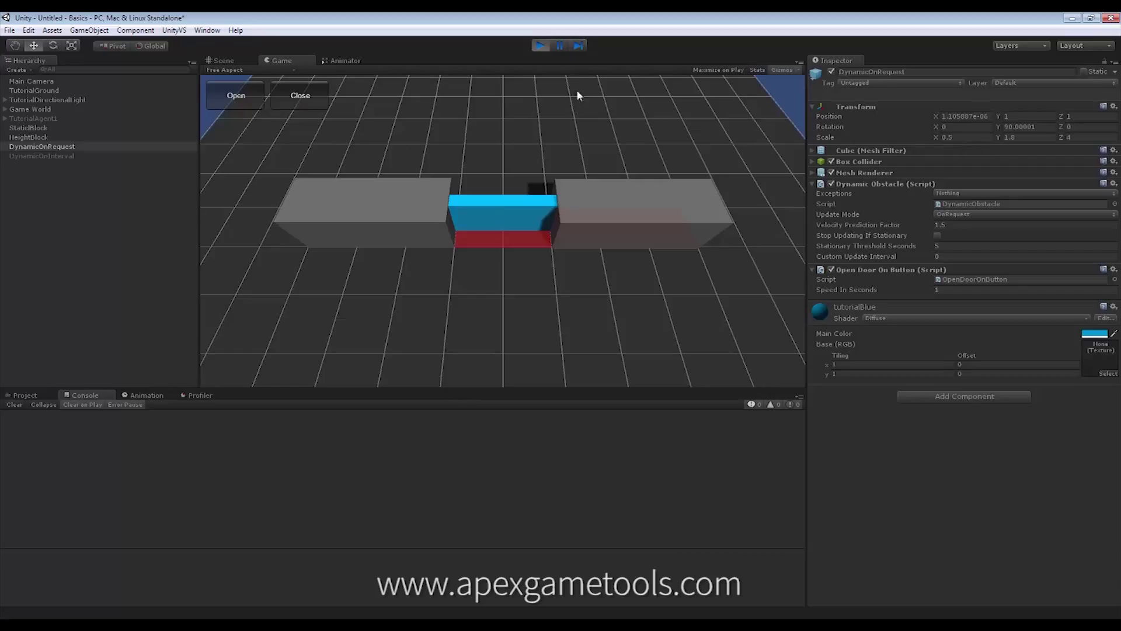
pyautogui.click(541, 46)
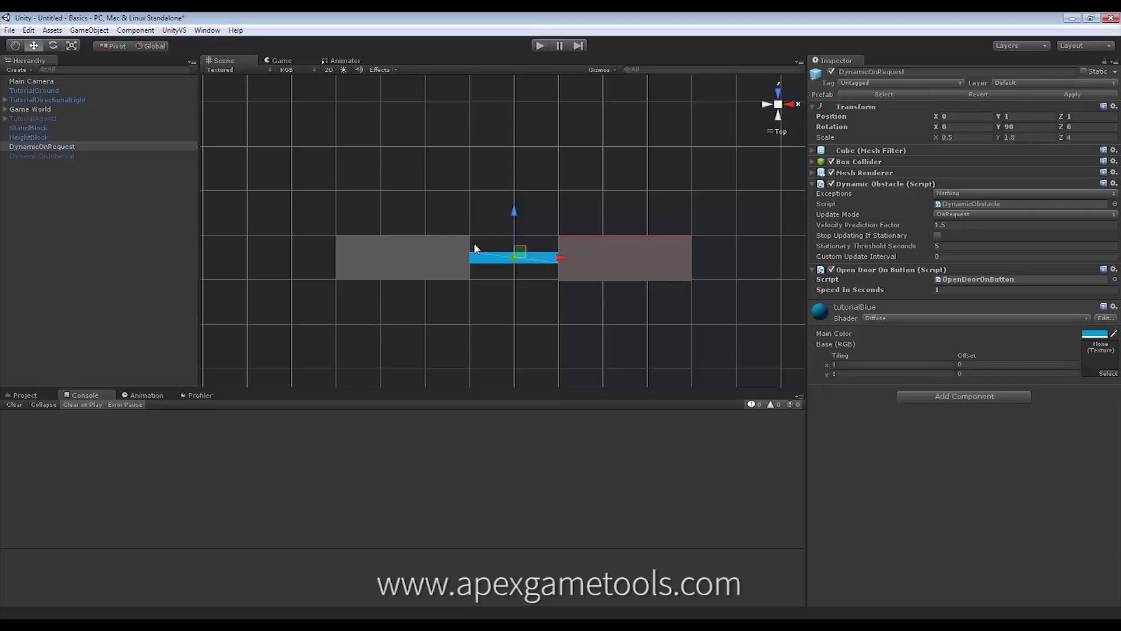
# Step: Activate the DynamicOnInterval box and play the scene briefly to watch it move
pyautogui.click(40, 156)
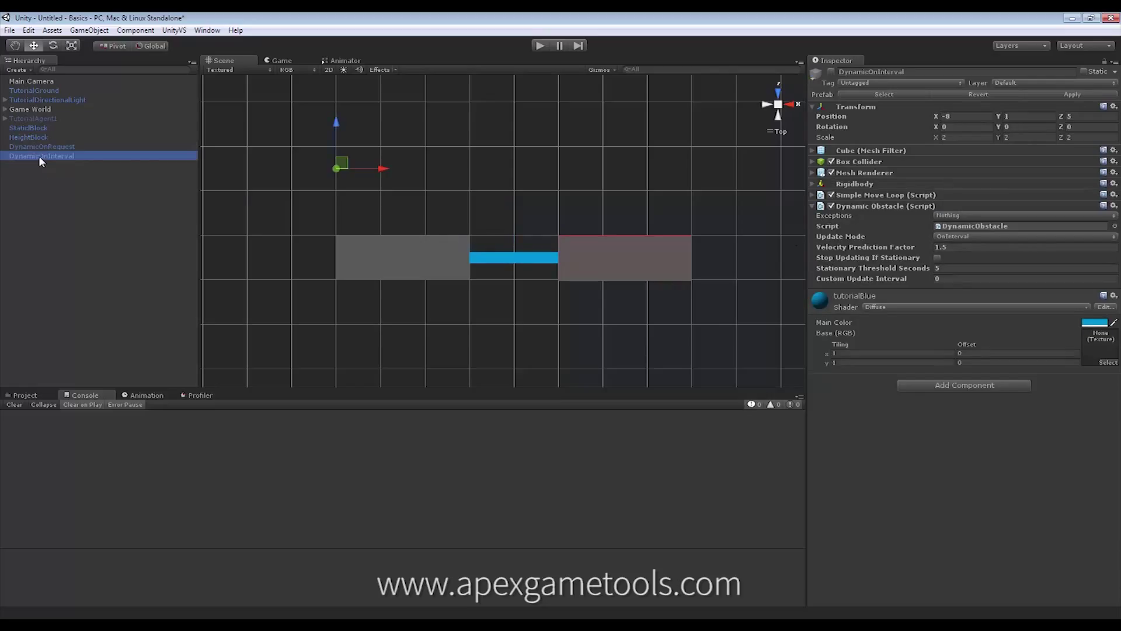
pyautogui.click(831, 72)
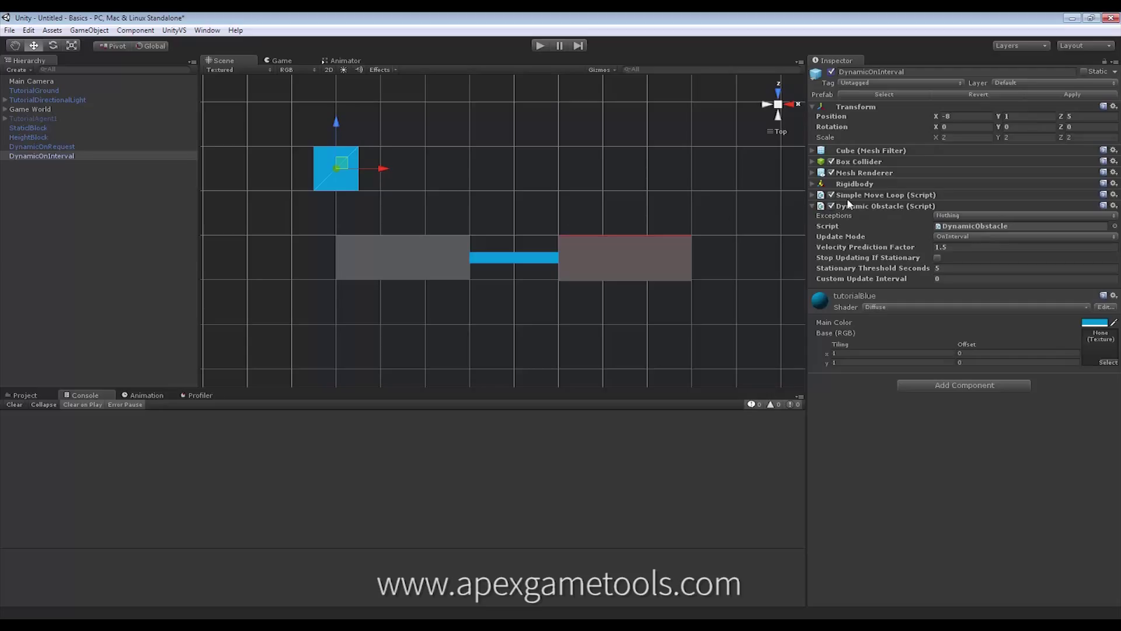
pyautogui.click(537, 45)
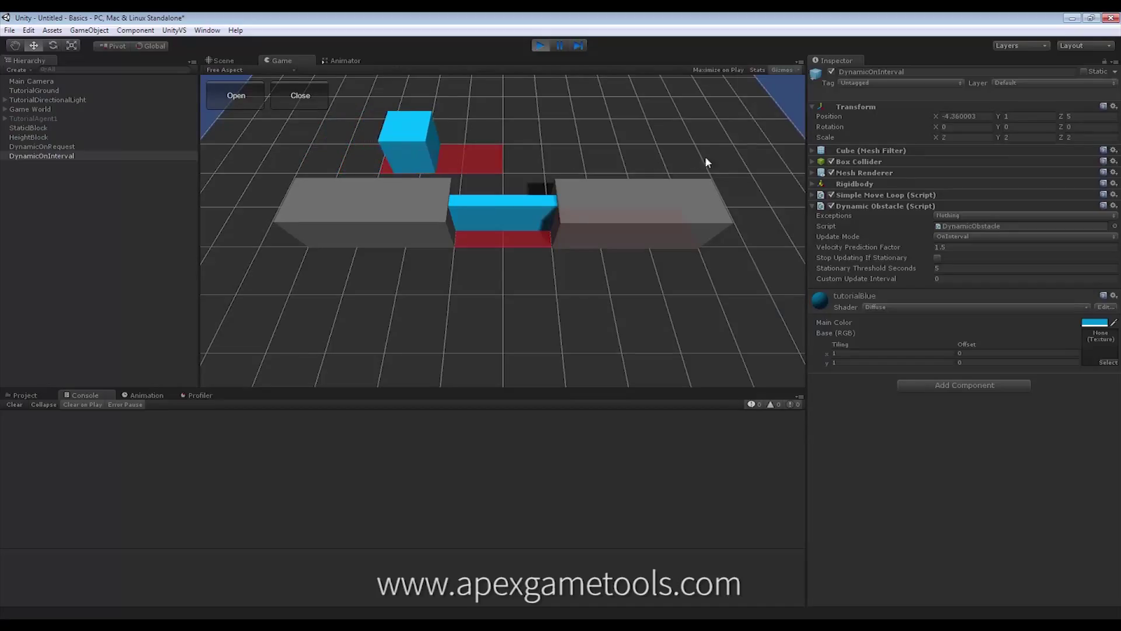
pyautogui.click(539, 46)
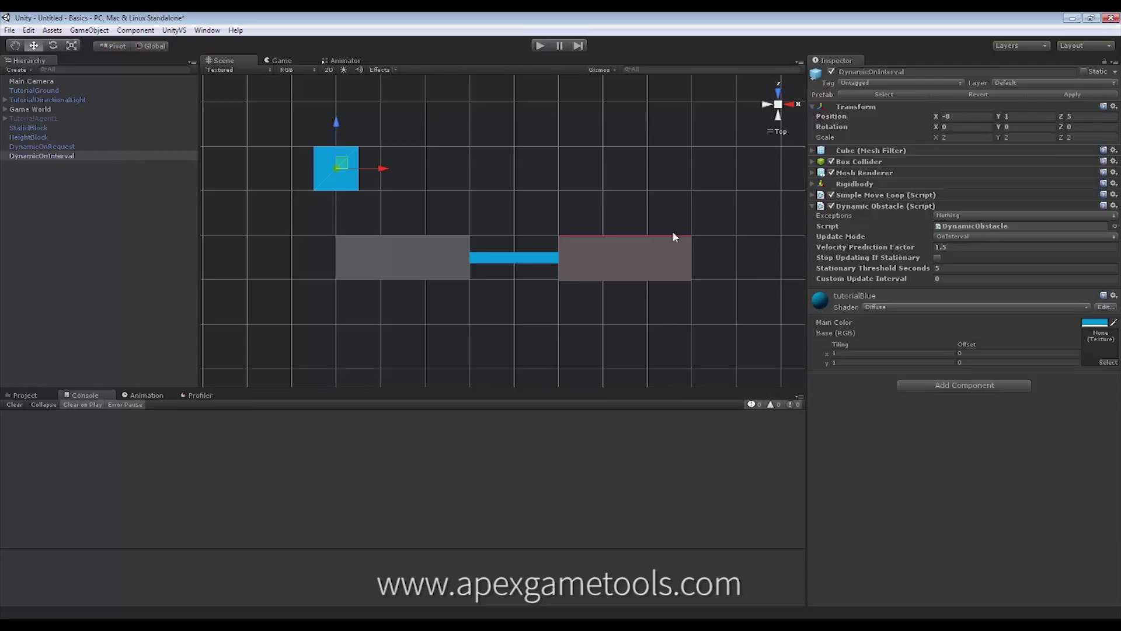
pyautogui.click(950, 237)
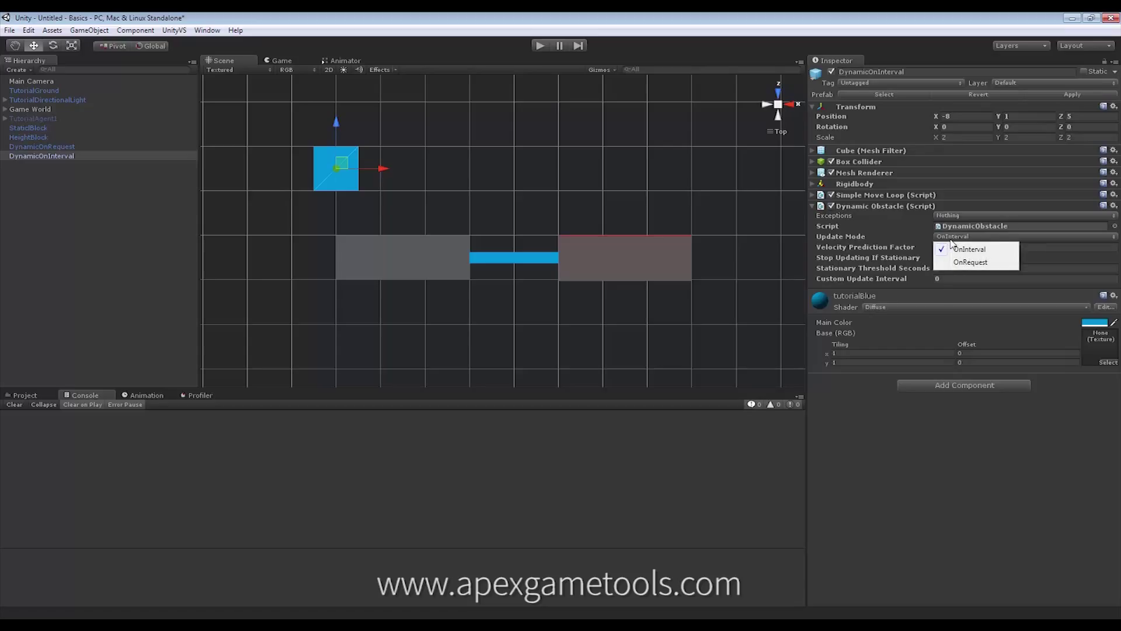
pyautogui.click(863, 241)
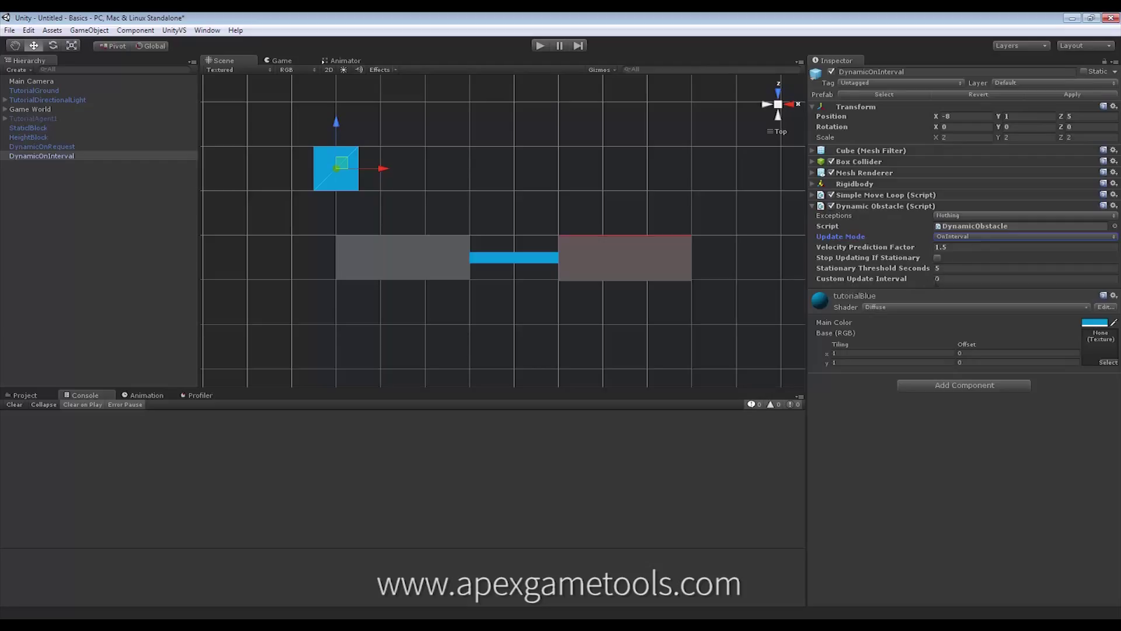
pyautogui.click(947, 279)
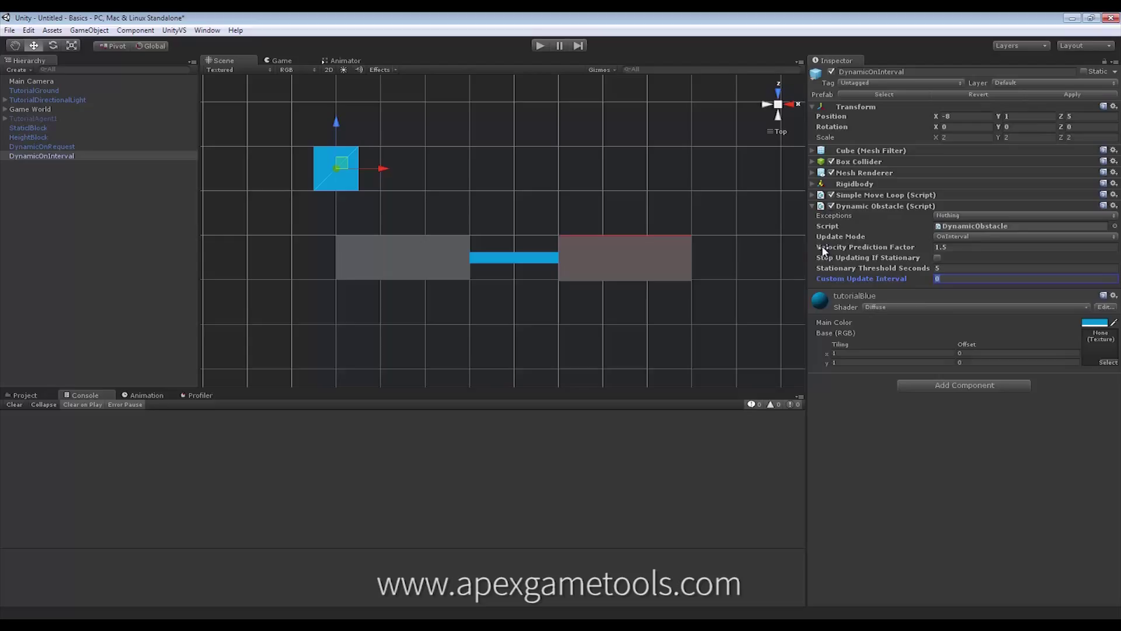
pyautogui.click(954, 248)
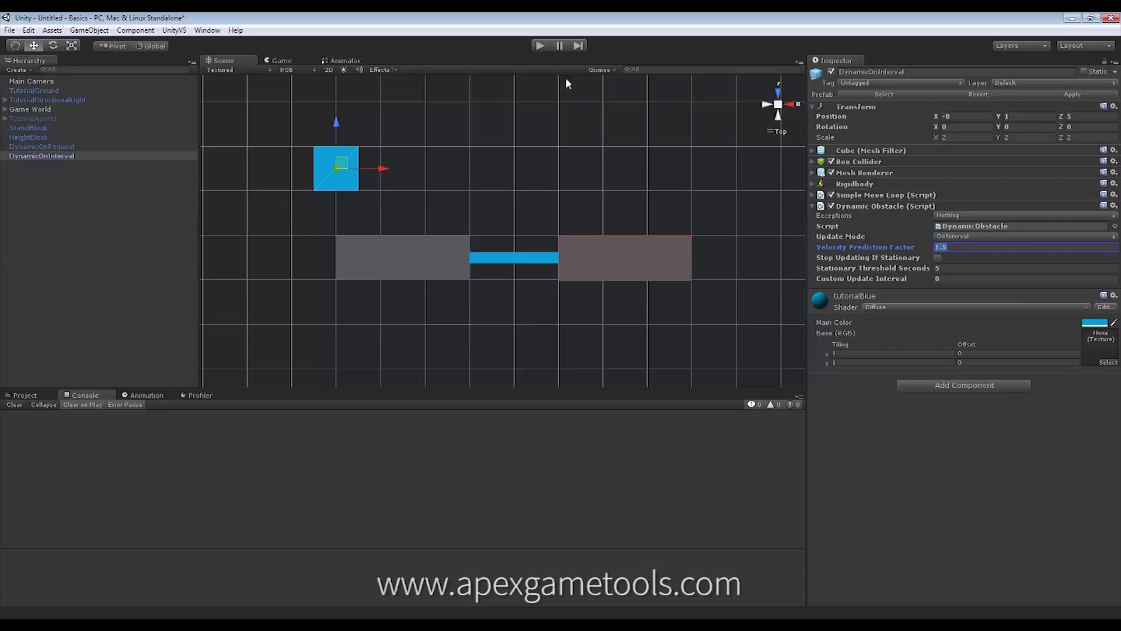
pyautogui.click(543, 47)
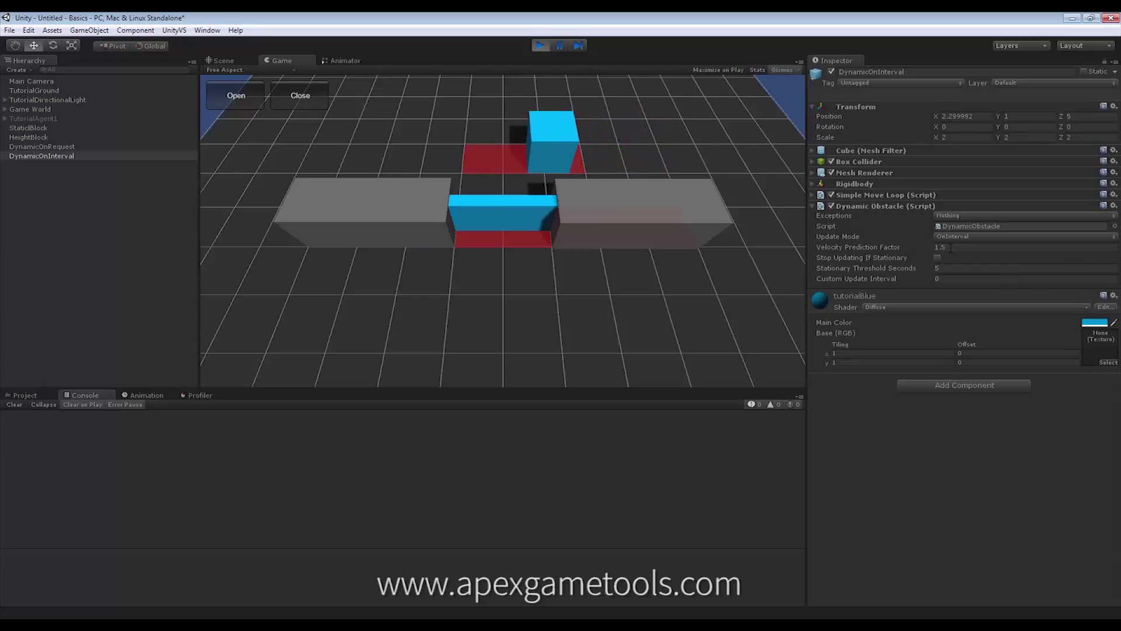
pyautogui.click(540, 45)
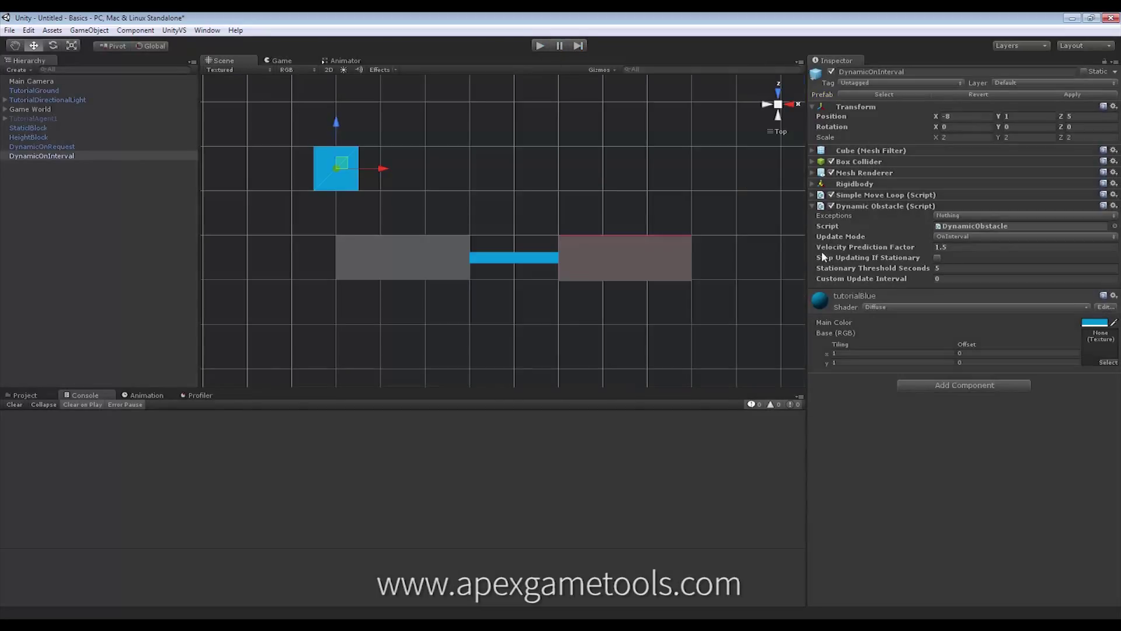
pyautogui.click(963, 250)
pyautogui.write('4')
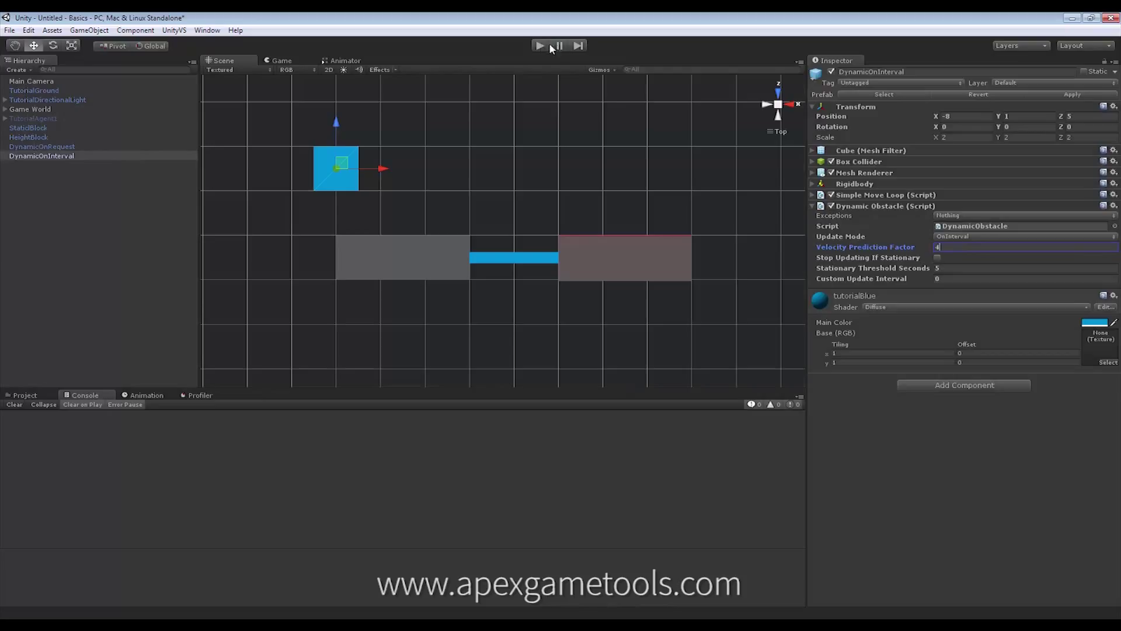
pyautogui.click(540, 45)
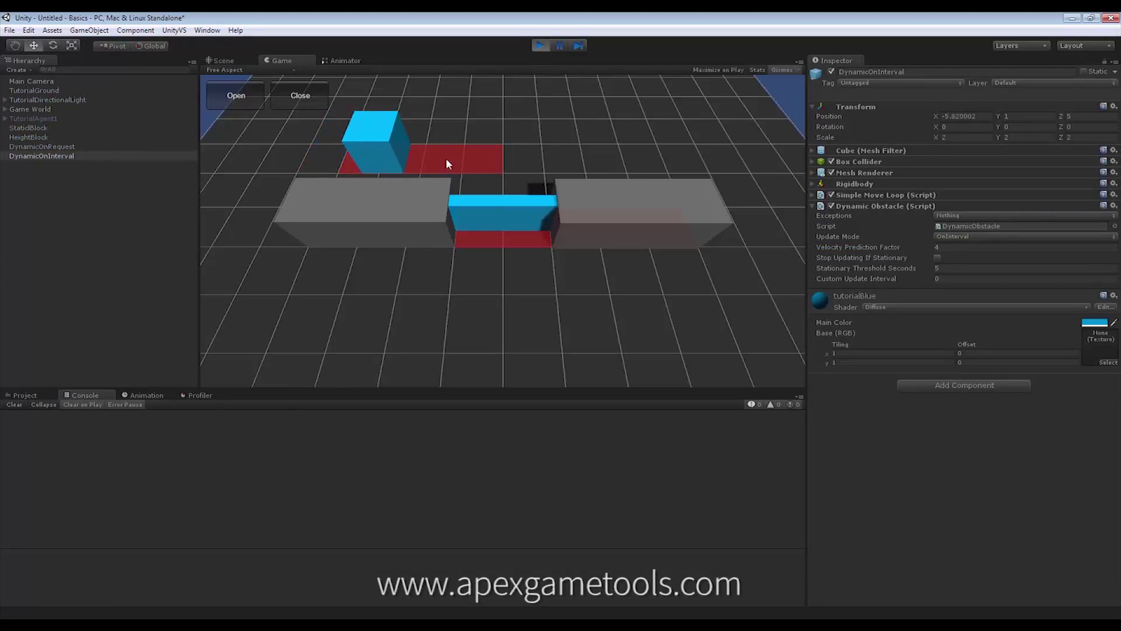
pyautogui.click(539, 45)
pyautogui.click(950, 249)
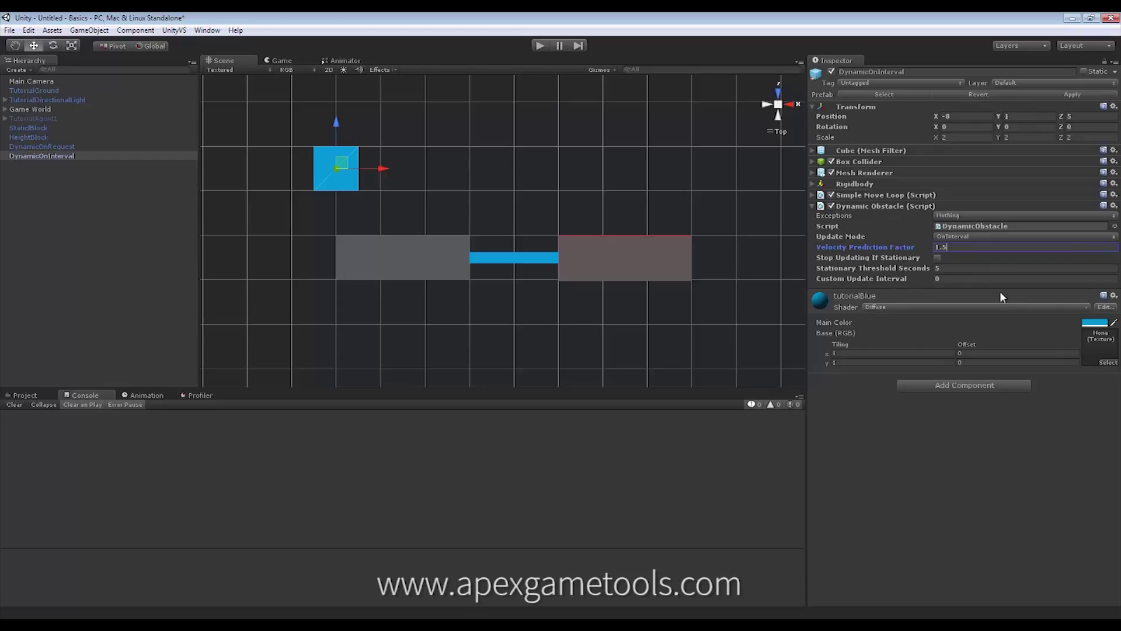
pyautogui.click(952, 268)
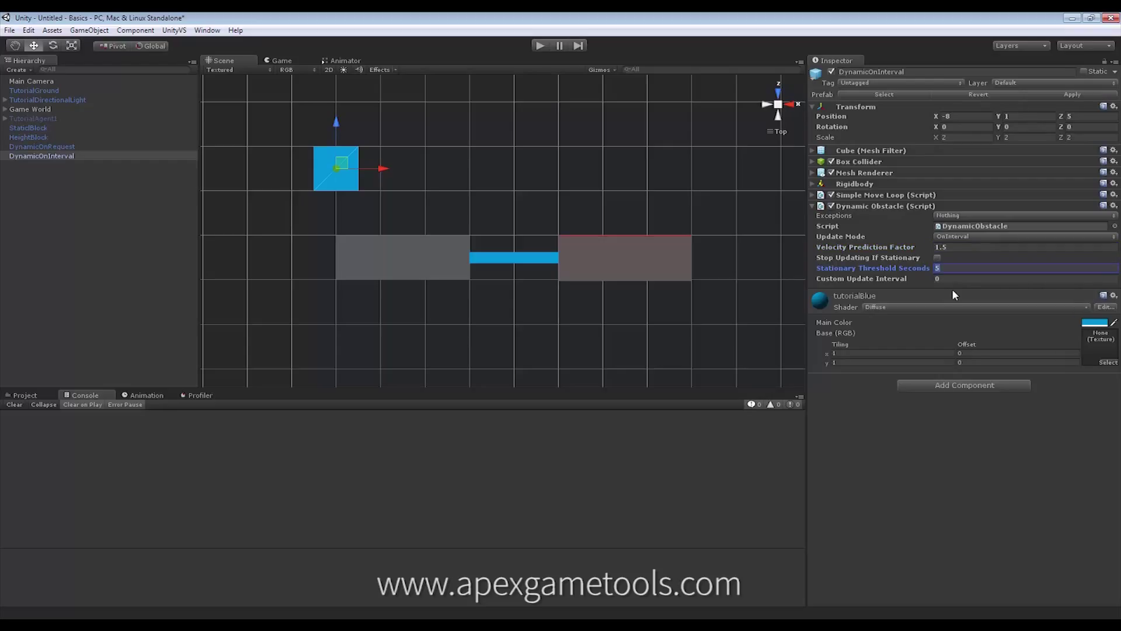